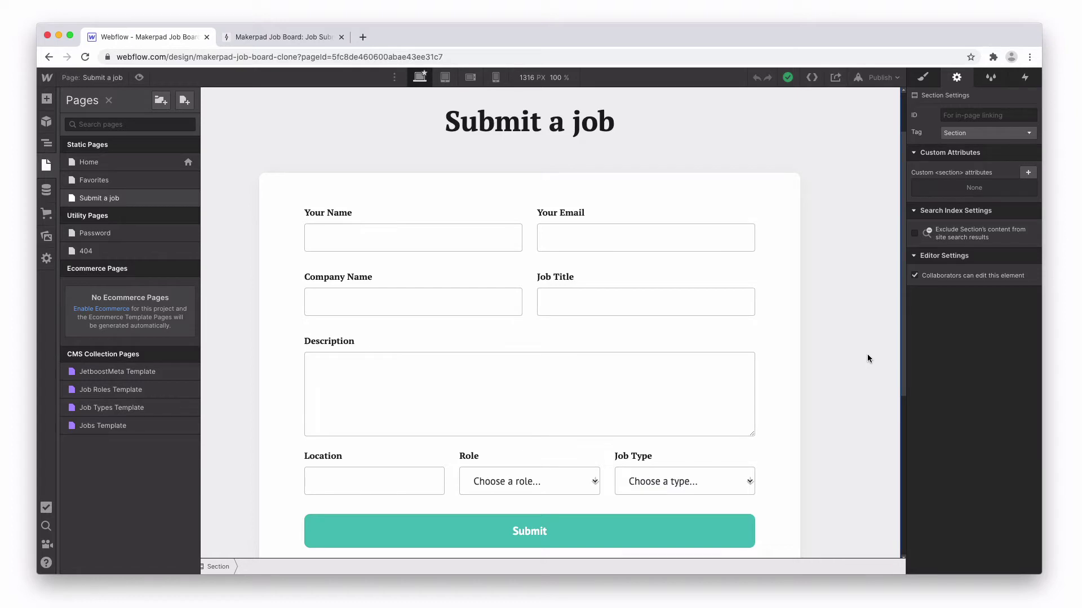
Step: Review the live Submit a job form, then bring up the empty Airtable Job Submissions table
{"action": "left_click", "coordinate": [880, 78]}
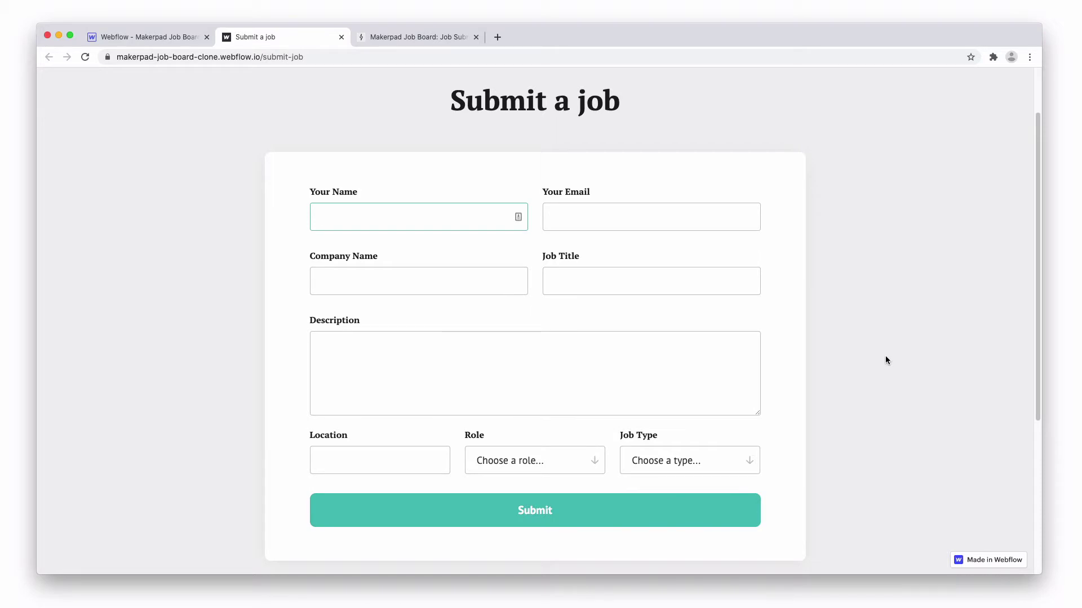
{"action": "scroll", "coordinate": [886, 357], "scroll_direction": "up", "scroll_amount": 1}
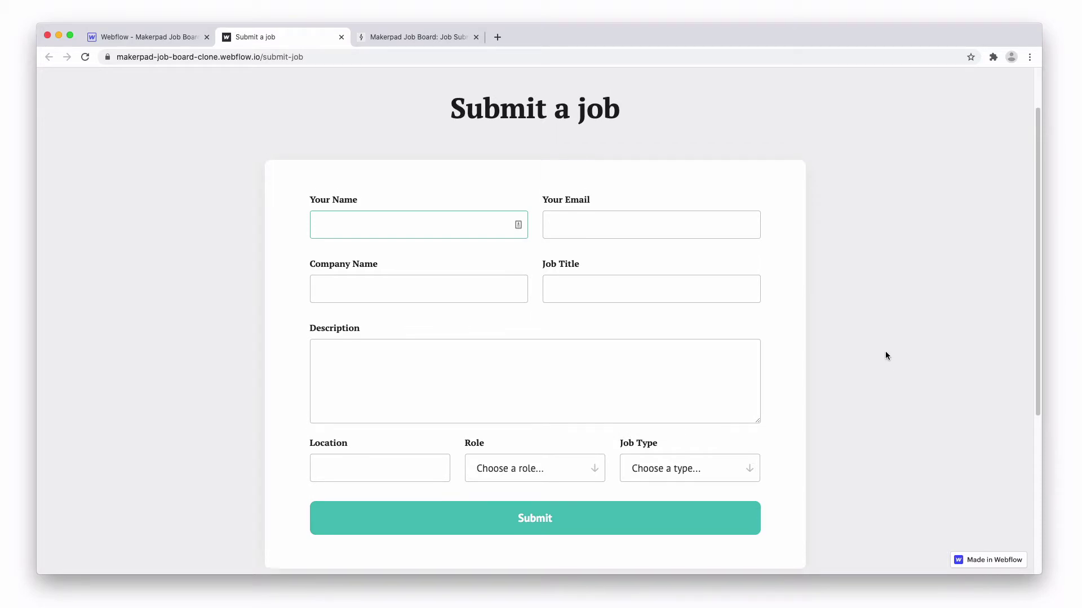
{"action": "scroll", "coordinate": [879, 321], "scroll_direction": "up", "scroll_amount": 3}
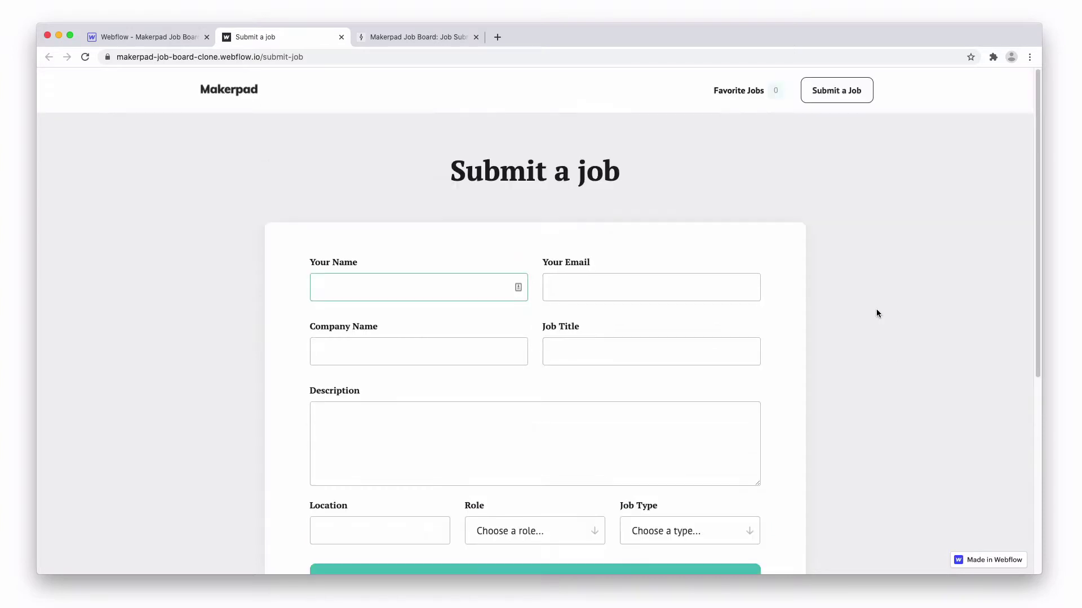
{"action": "left_click", "coordinate": [412, 37]}
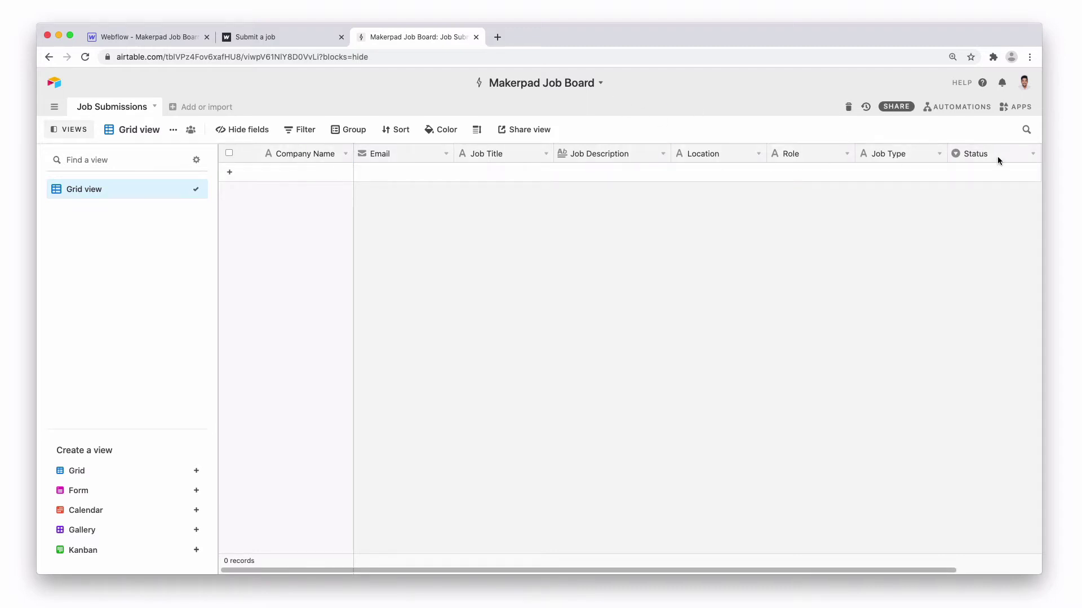
{"action": "left_click", "coordinate": [274, 38]}
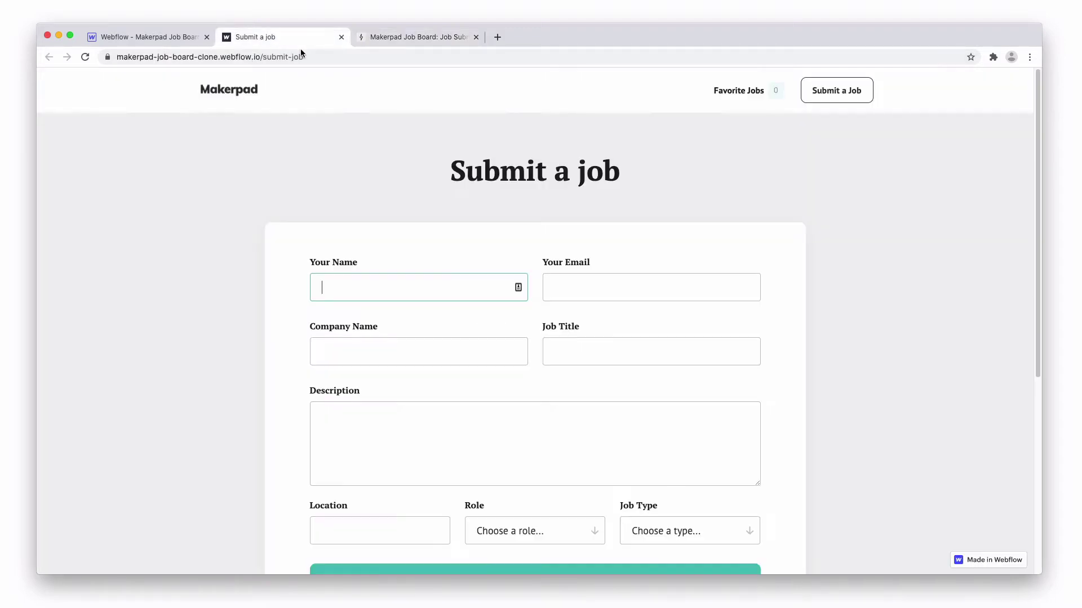
{"action": "scroll", "coordinate": [700, 367], "scroll_direction": "down", "scroll_amount": 2}
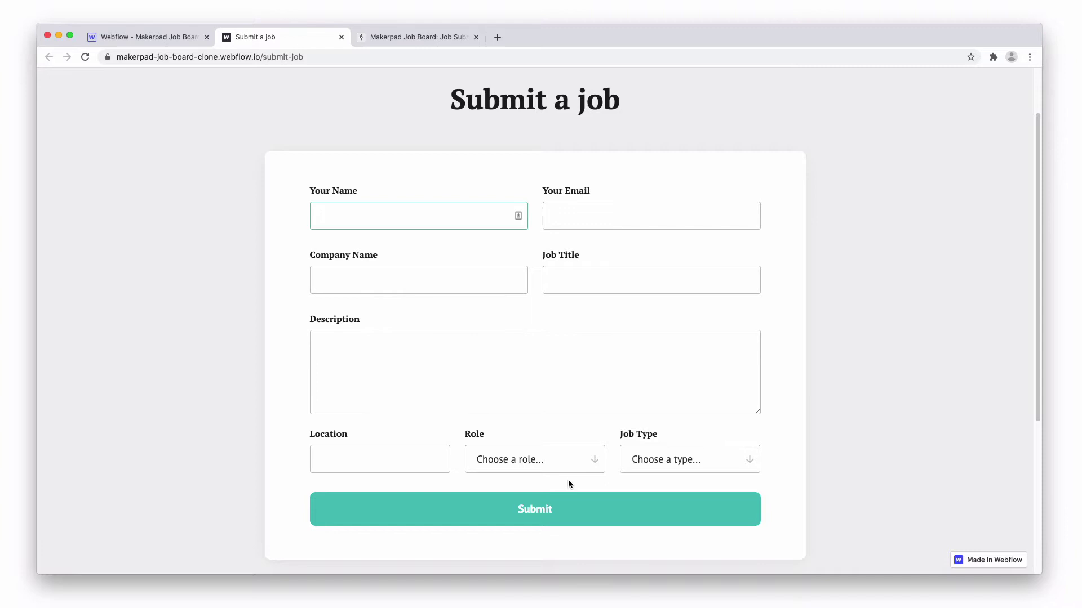
{"action": "left_click", "coordinate": [417, 37]}
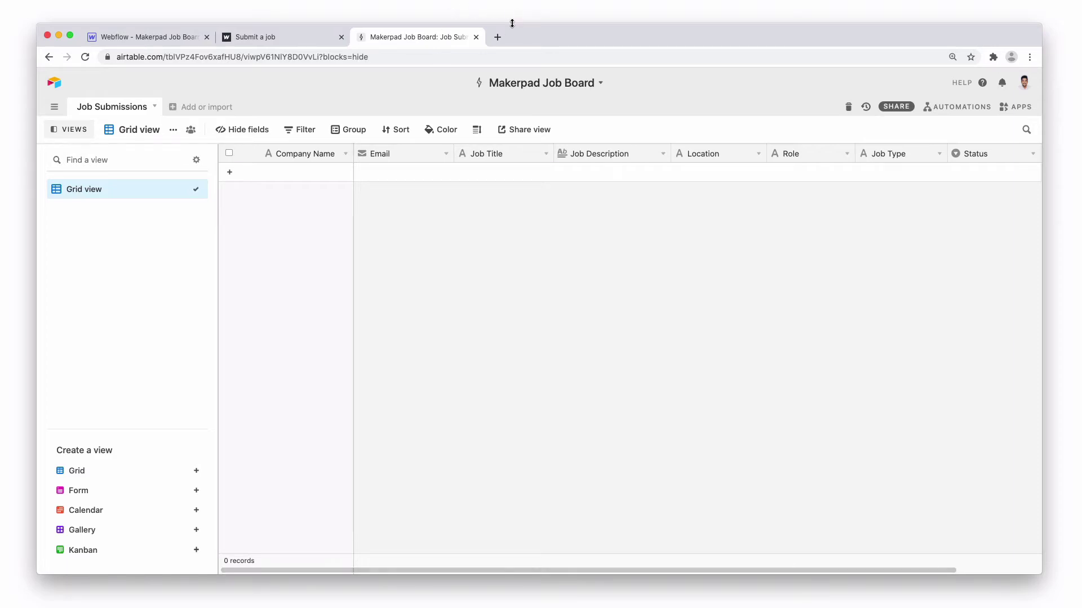
Step: Load Zapier in a new tab and name the zap 'Makerpad Job Board Submissions - Tutorial'
{"action": "left_click", "coordinate": [497, 37]}
{"action": "type", "text": "zapier"}
{"action": "key", "text": "Return"}
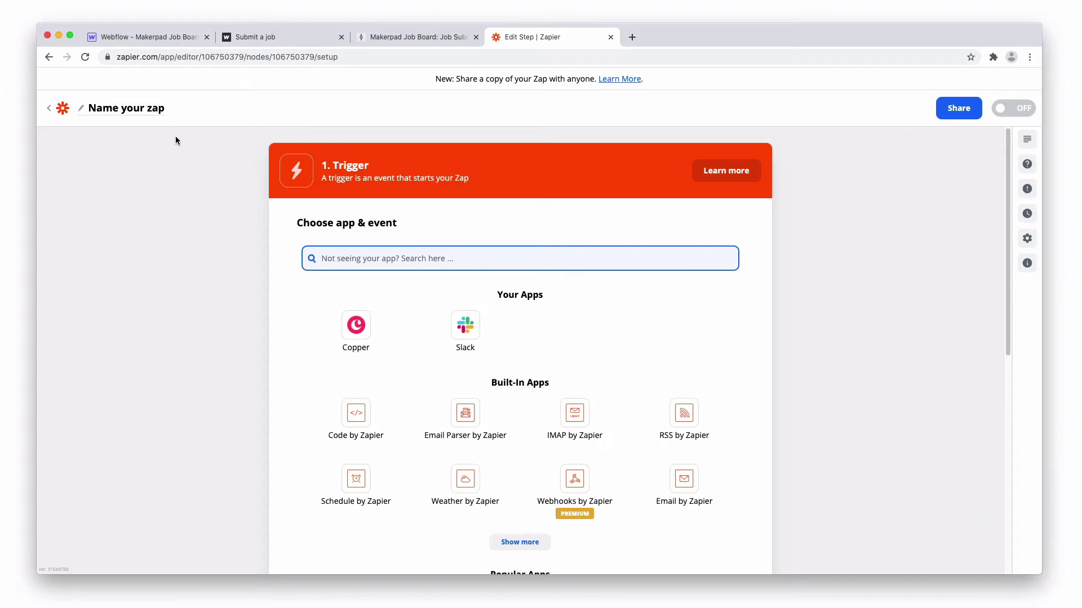
{"action": "left_click", "coordinate": [151, 109]}
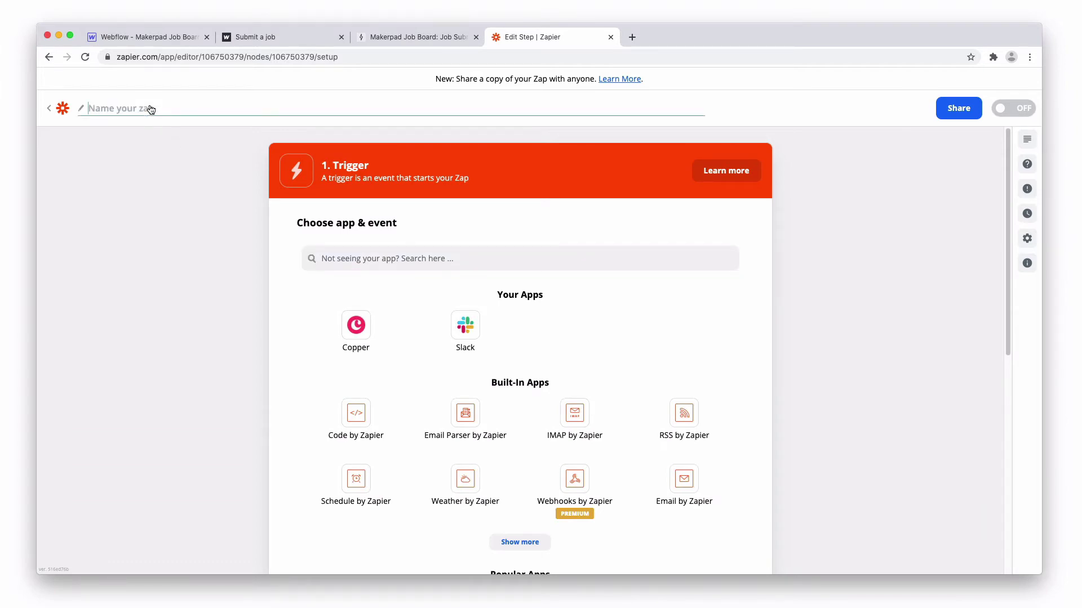
{"action": "type", "text": "Makerpad Job Board Submissions - Tutorial"}
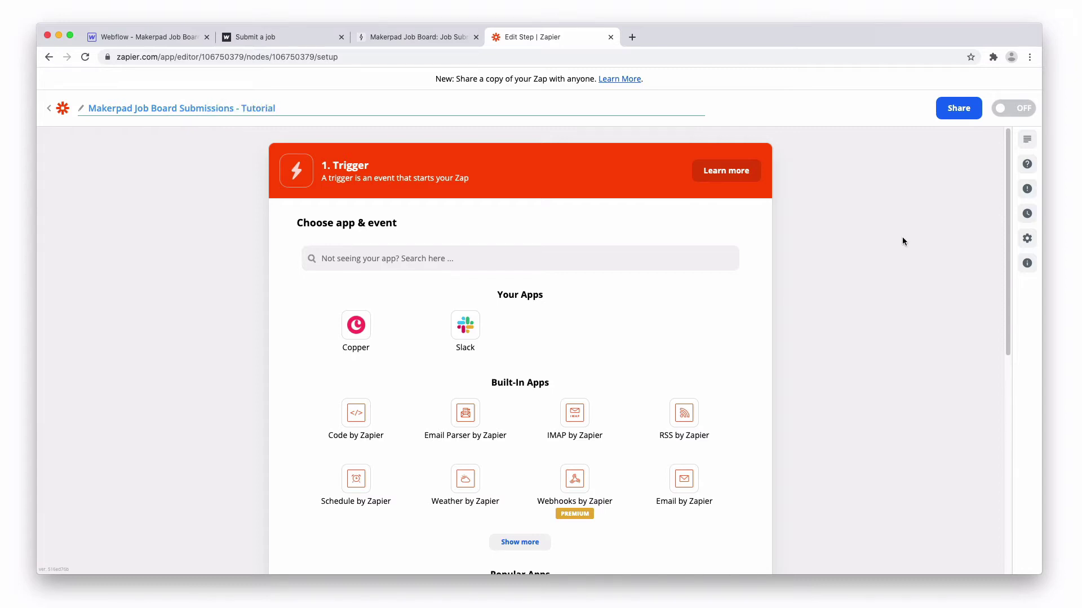
Step: Set the zap's trigger to the Webflow Form Submission event and confirm it
{"action": "left_click", "coordinate": [507, 255]}
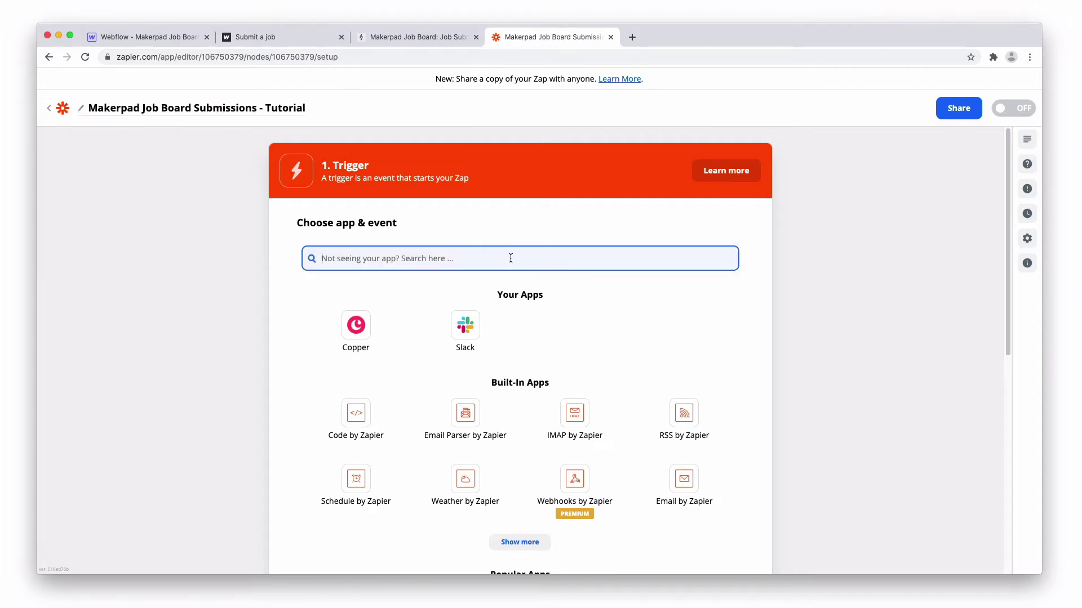
{"action": "type", "text": "webf"}
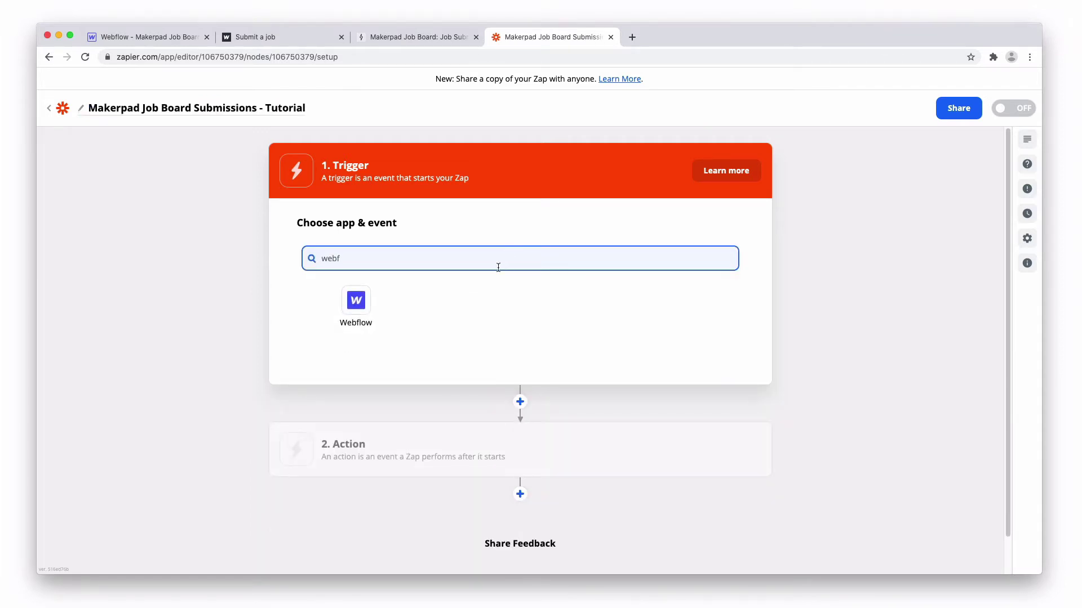
{"action": "left_click", "coordinate": [362, 314]}
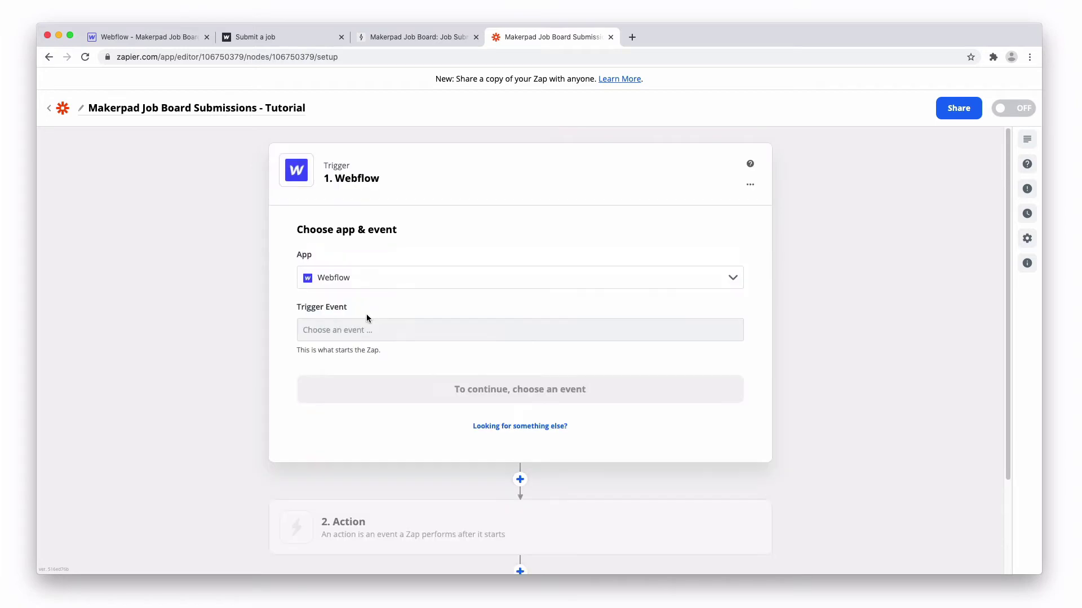
{"action": "left_click", "coordinate": [498, 331]}
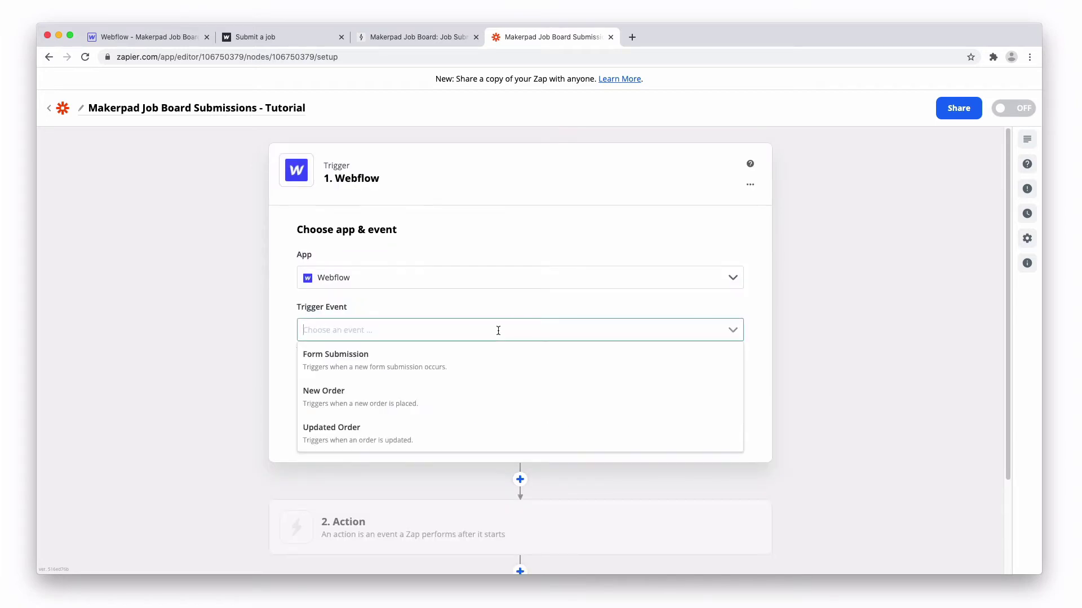
{"action": "left_click", "coordinate": [513, 366]}
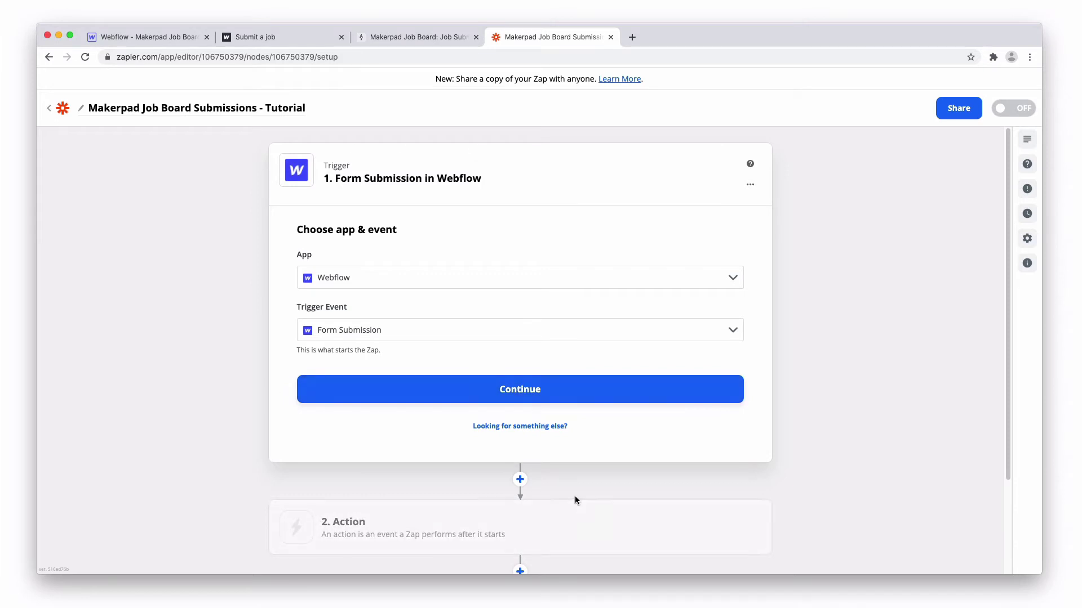
{"action": "left_click", "coordinate": [521, 393]}
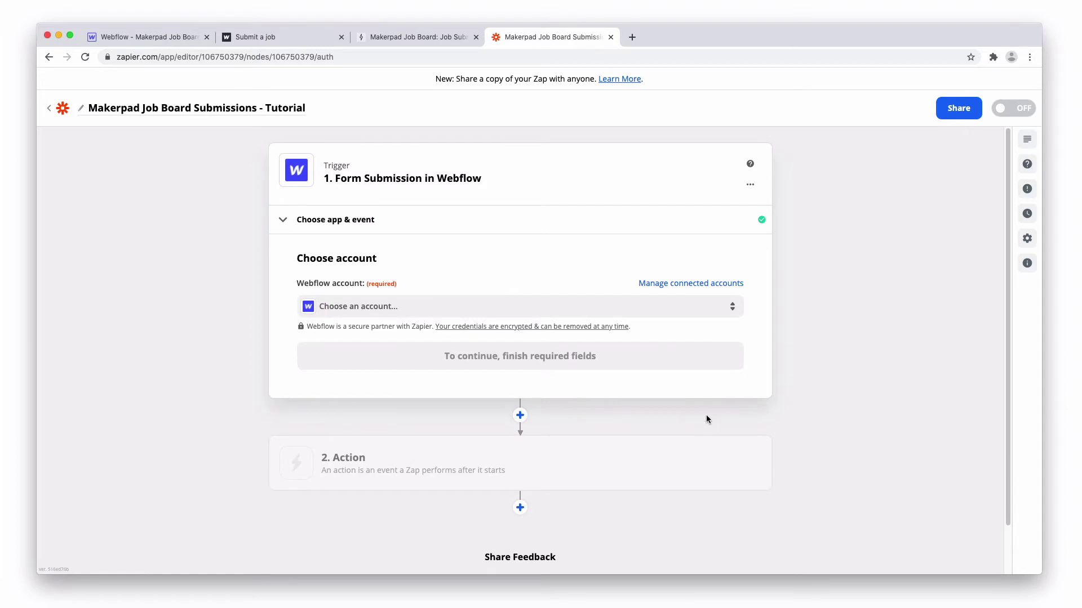
Step: Authorize a new Webflow account (Webflow #9) and select it for the trigger
{"action": "left_click", "coordinate": [522, 306]}
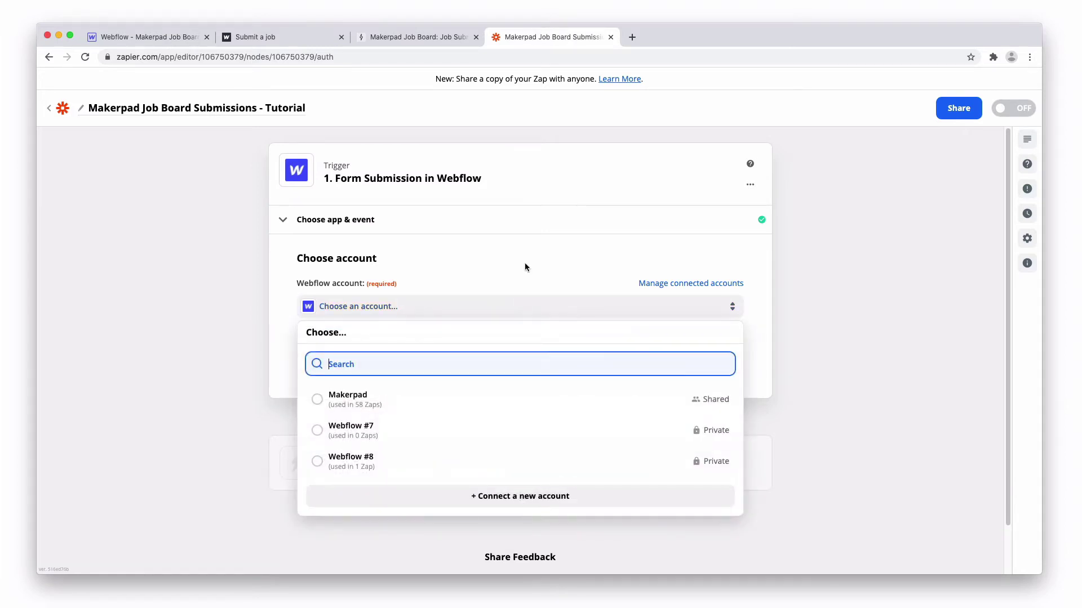
{"action": "left_click", "coordinate": [522, 497]}
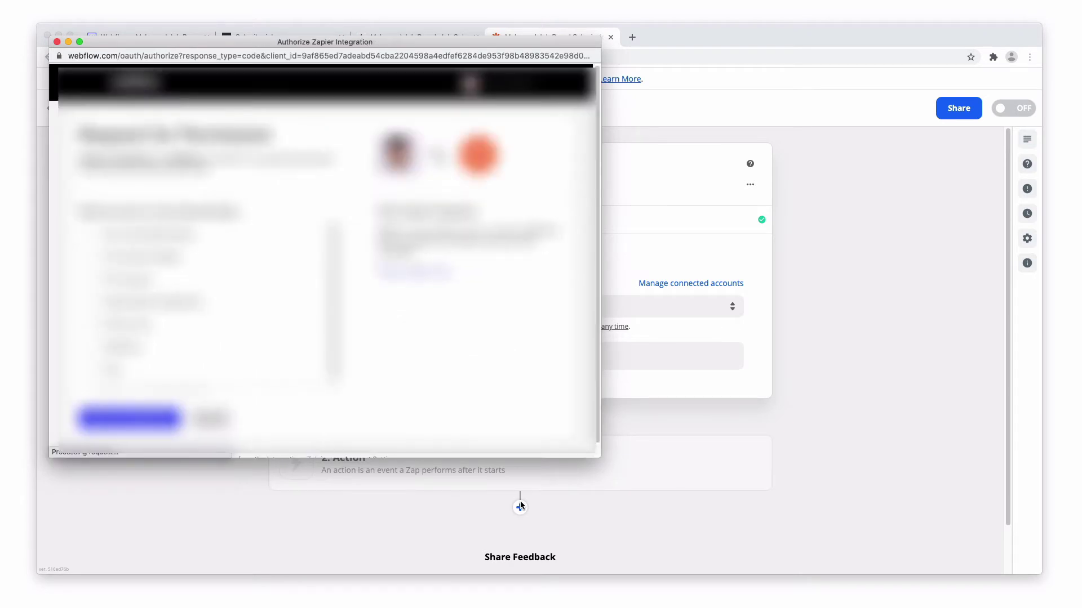
{"action": "scroll", "coordinate": [333, 285], "scroll_direction": "down", "scroll_amount": 2}
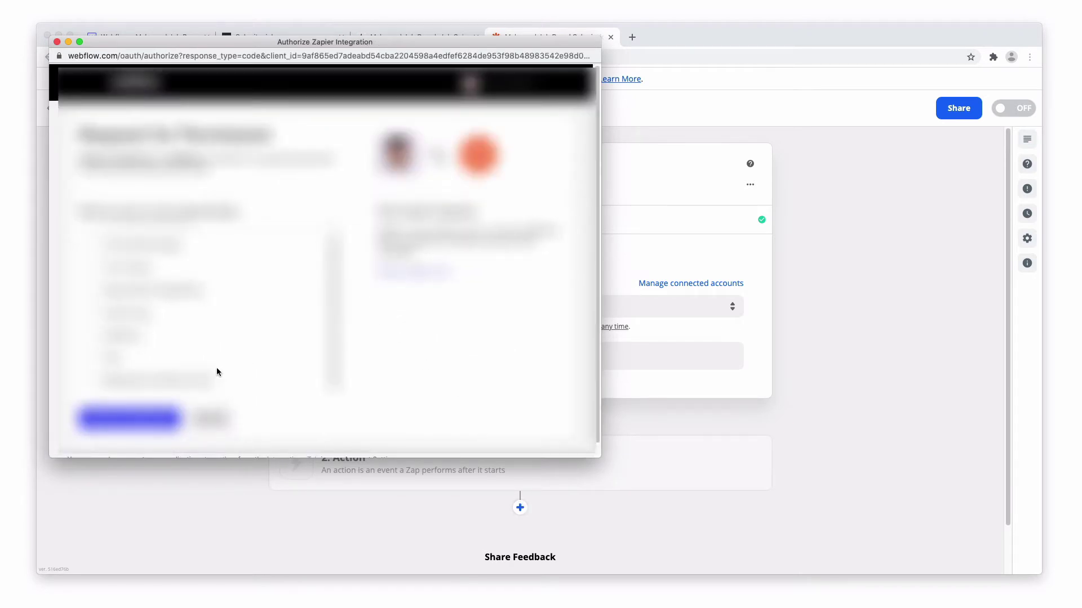
{"action": "left_click", "coordinate": [197, 382]}
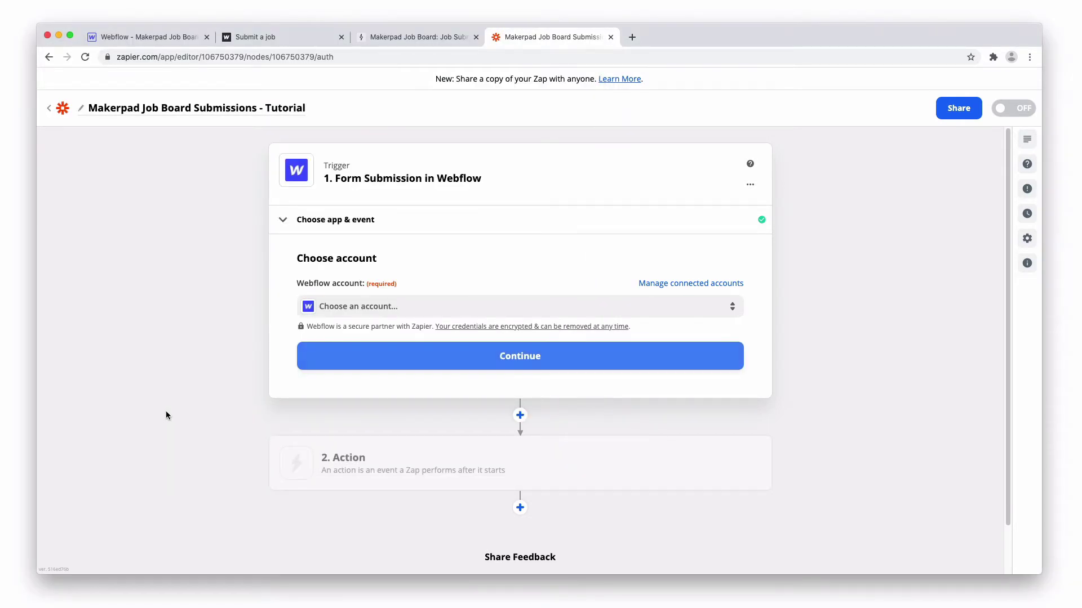
{"action": "left_click", "coordinate": [419, 312]}
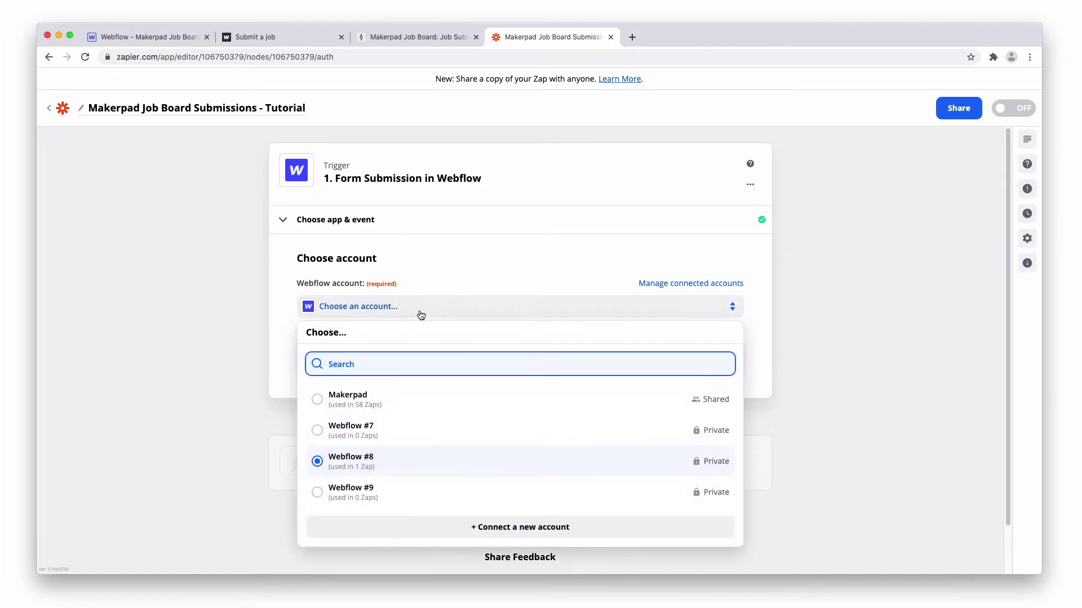
{"action": "left_click", "coordinate": [411, 496]}
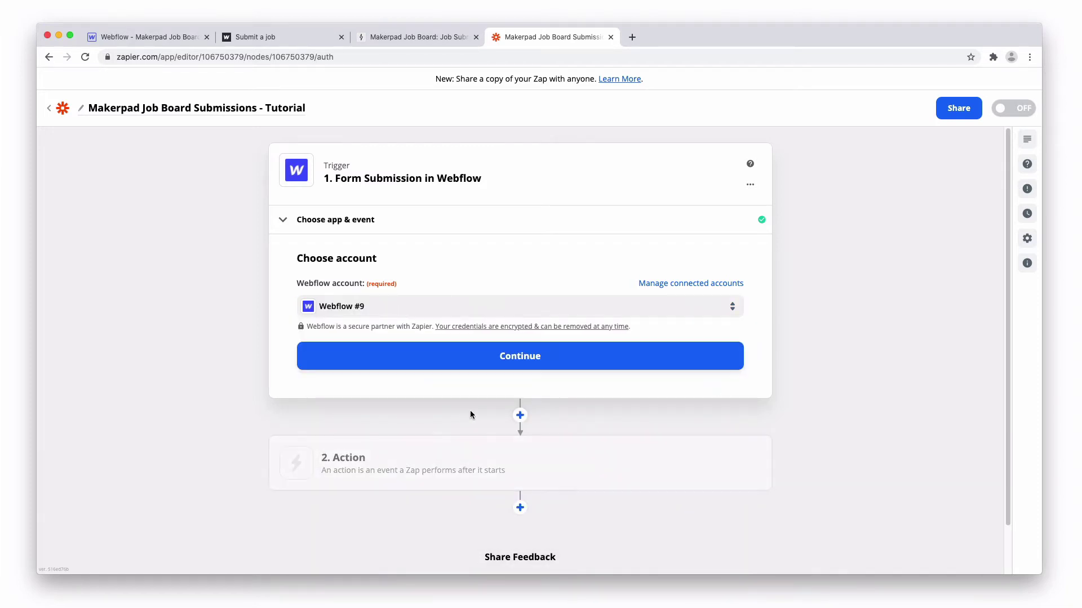
{"action": "left_click", "coordinate": [518, 369]}
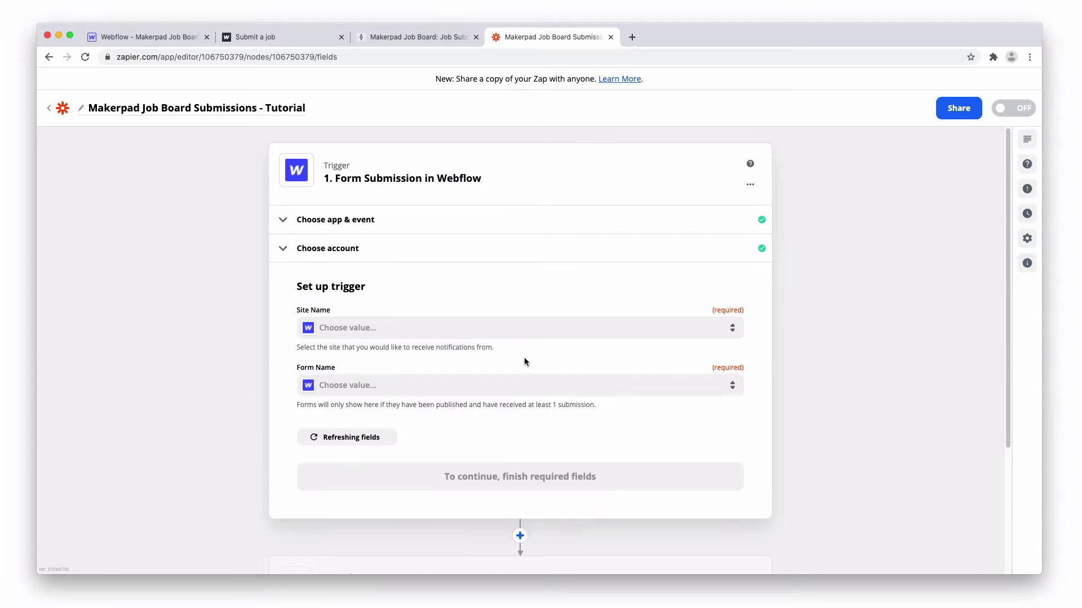
Step: Set the trigger site to Makerpad Job Board Clone and the form to Submit job form
{"action": "left_click", "coordinate": [521, 331]}
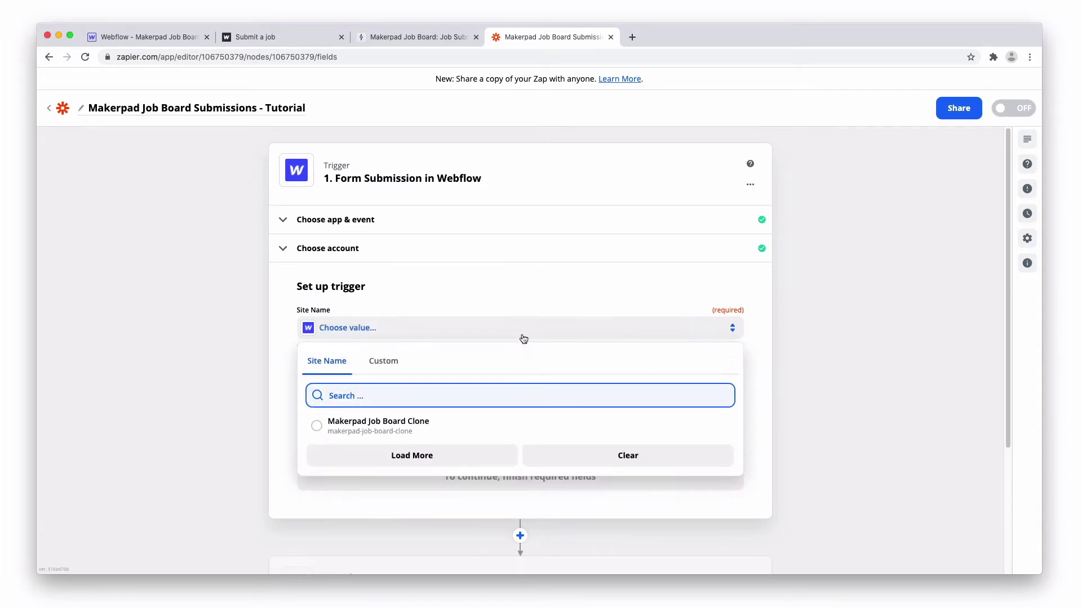
{"action": "left_click", "coordinate": [508, 432]}
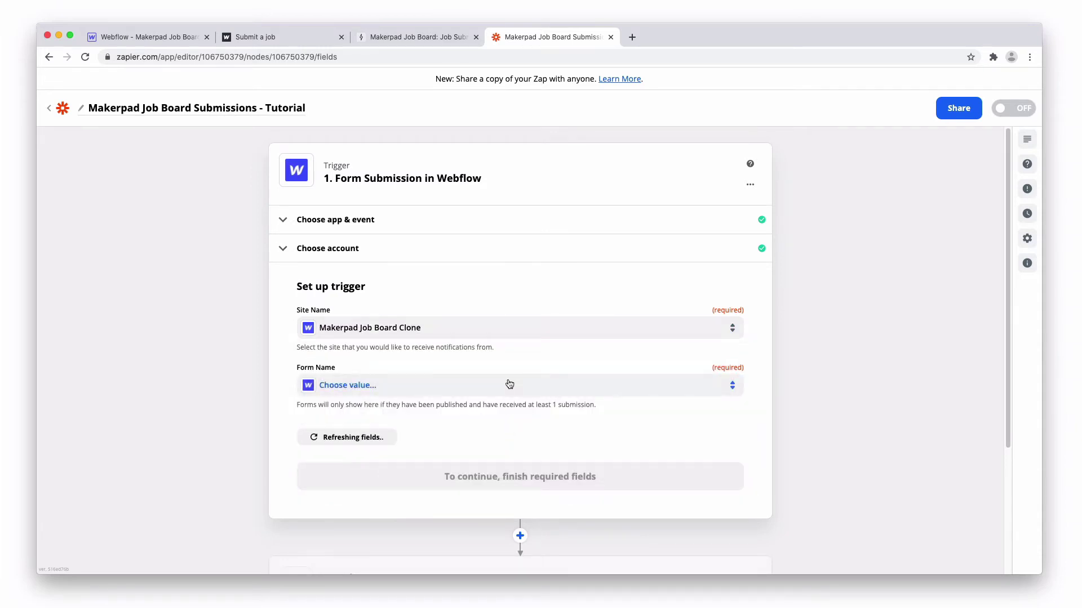
{"action": "left_click", "coordinate": [509, 389]}
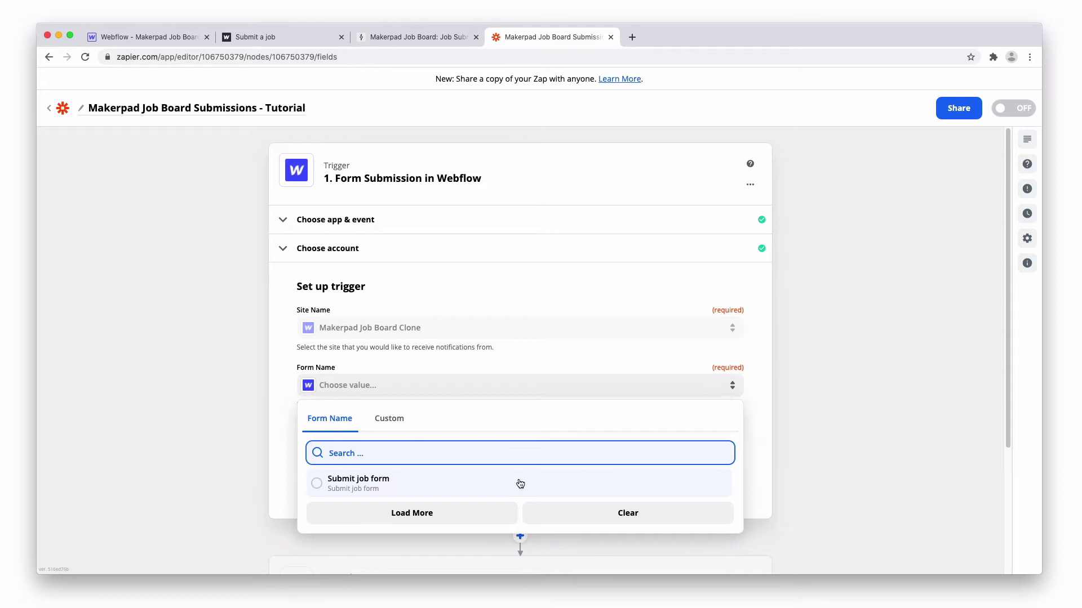
{"action": "left_click", "coordinate": [307, 40]}
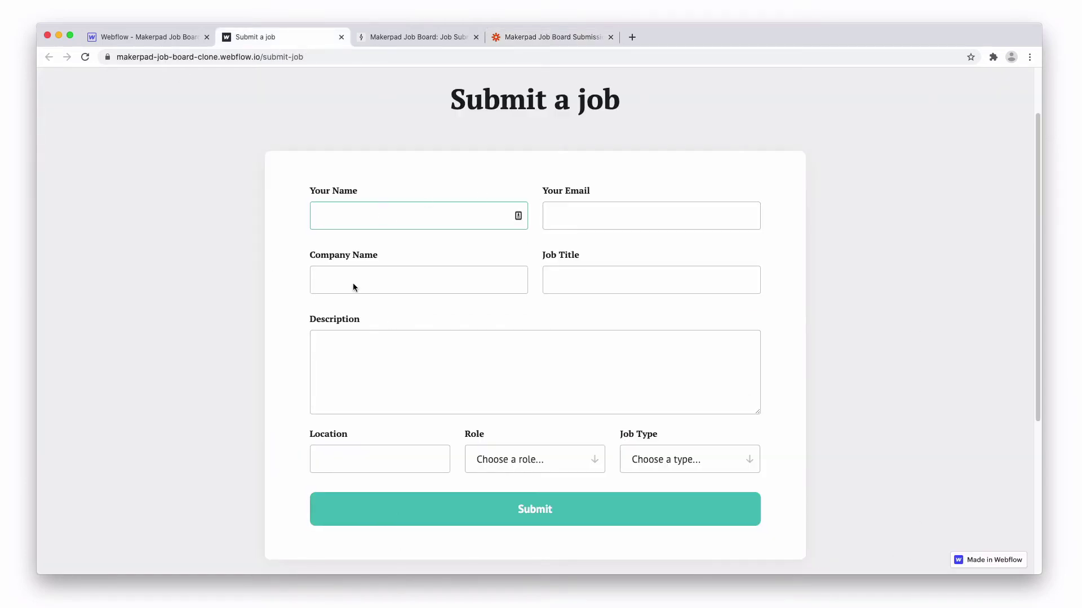
{"action": "left_click", "coordinate": [541, 36]}
{"action": "left_click", "coordinate": [479, 388]}
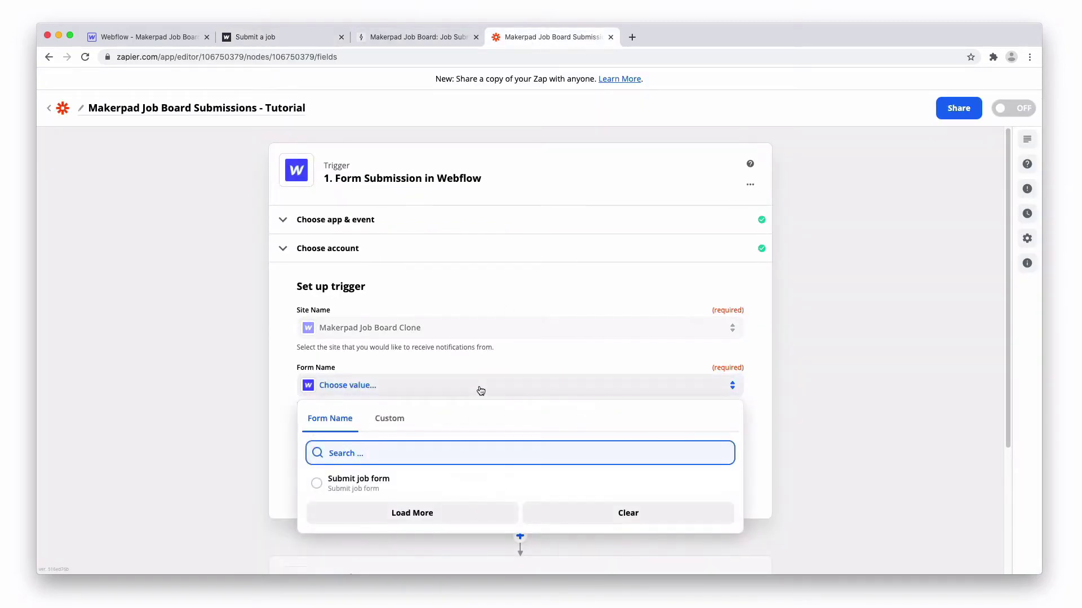
{"action": "left_click", "coordinate": [479, 484]}
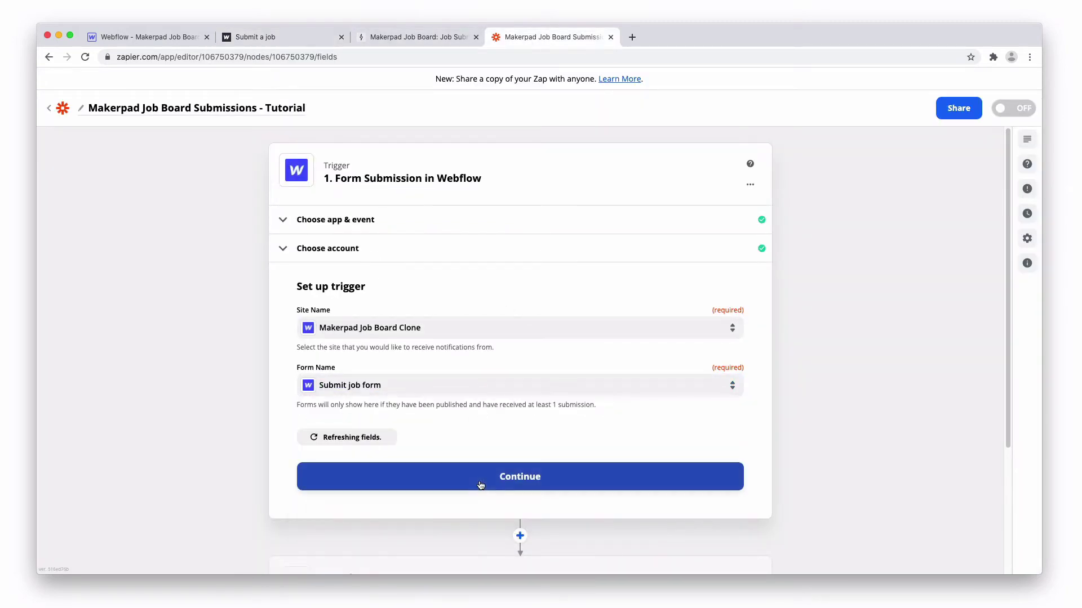
{"action": "left_click", "coordinate": [527, 478]}
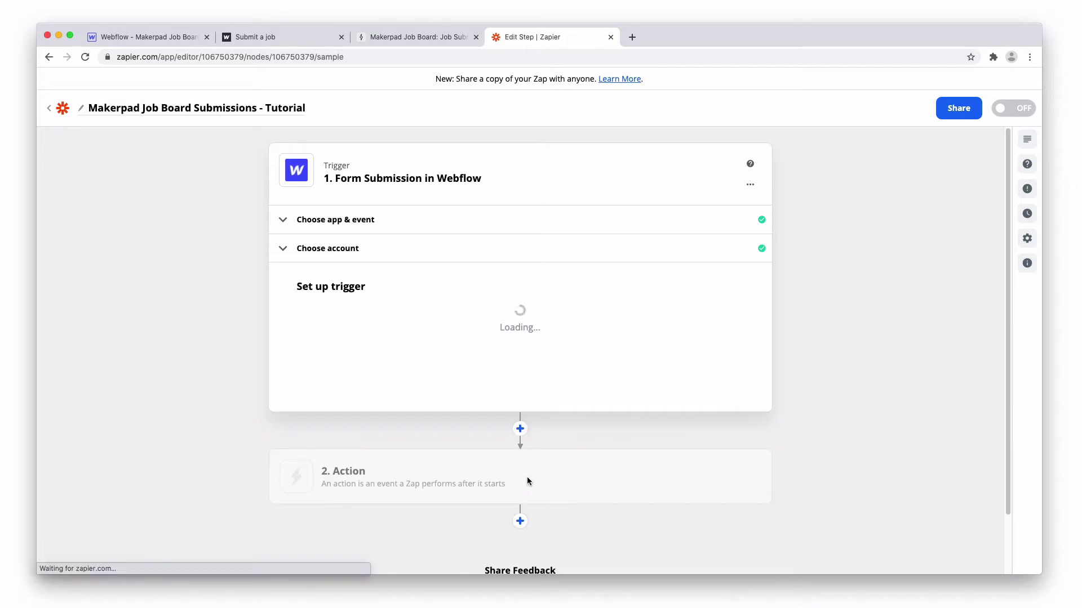
Step: Test the trigger to pull in sample Submission A
{"action": "scroll", "coordinate": [620, 496], "scroll_direction": "down", "scroll_amount": 1}
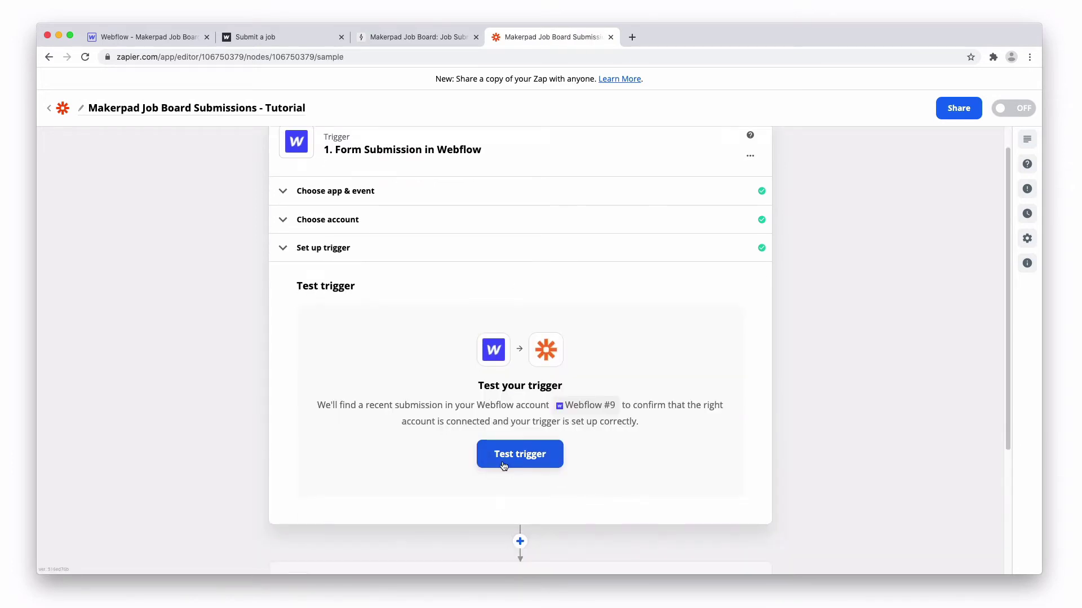
{"action": "left_click", "coordinate": [524, 457]}
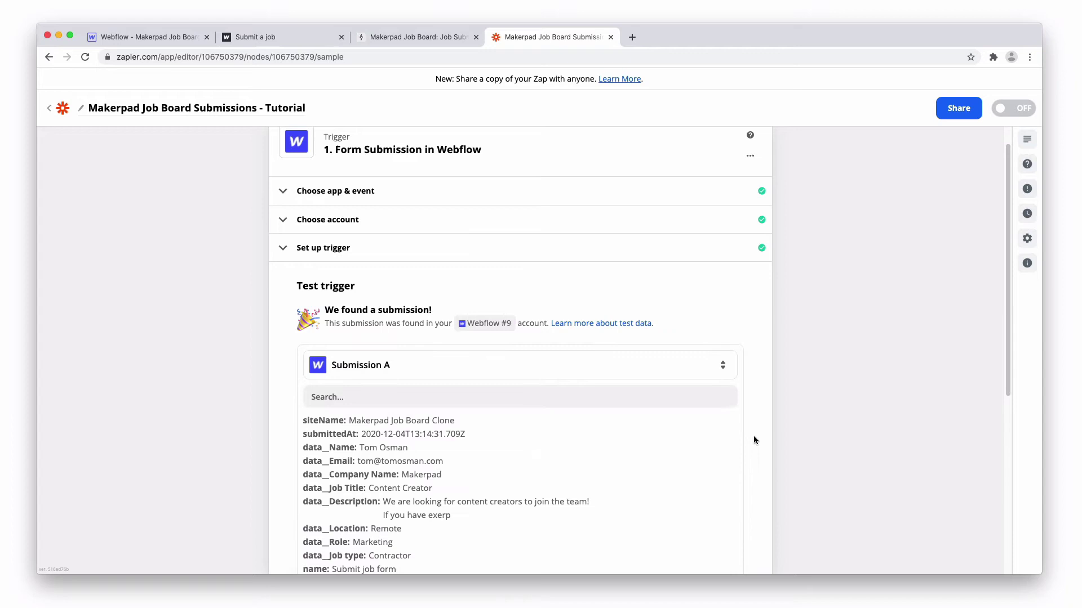
{"action": "left_click_drag", "start_coordinate": [1006, 197], "coordinate": [1007, 273]}
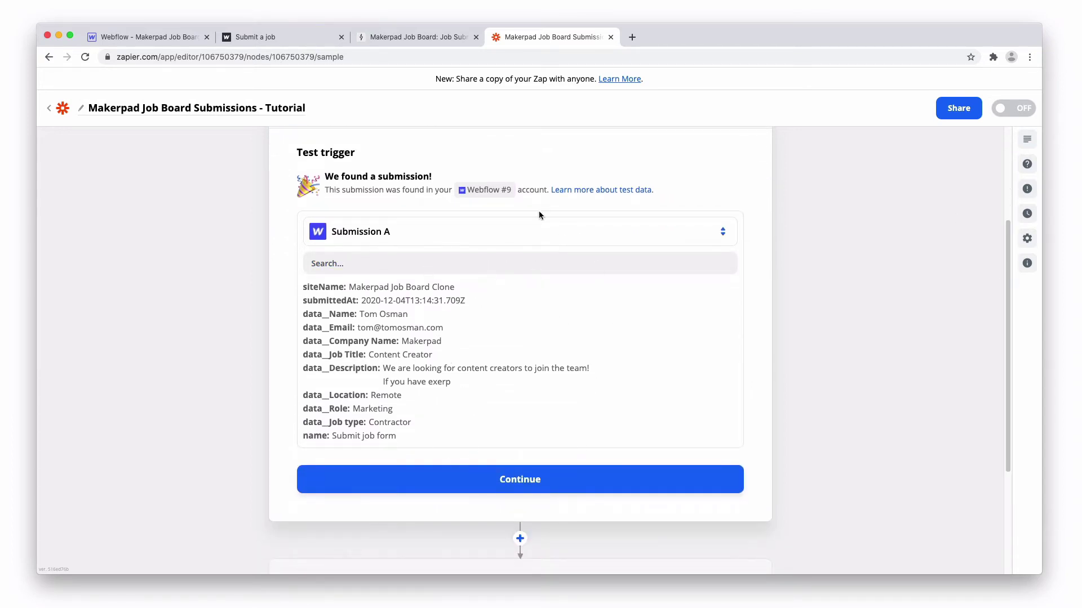
Step: Fill in the contact's name and email, company Makerpad, title Content Creator, and a two-line description
{"action": "left_click", "coordinate": [280, 35]}
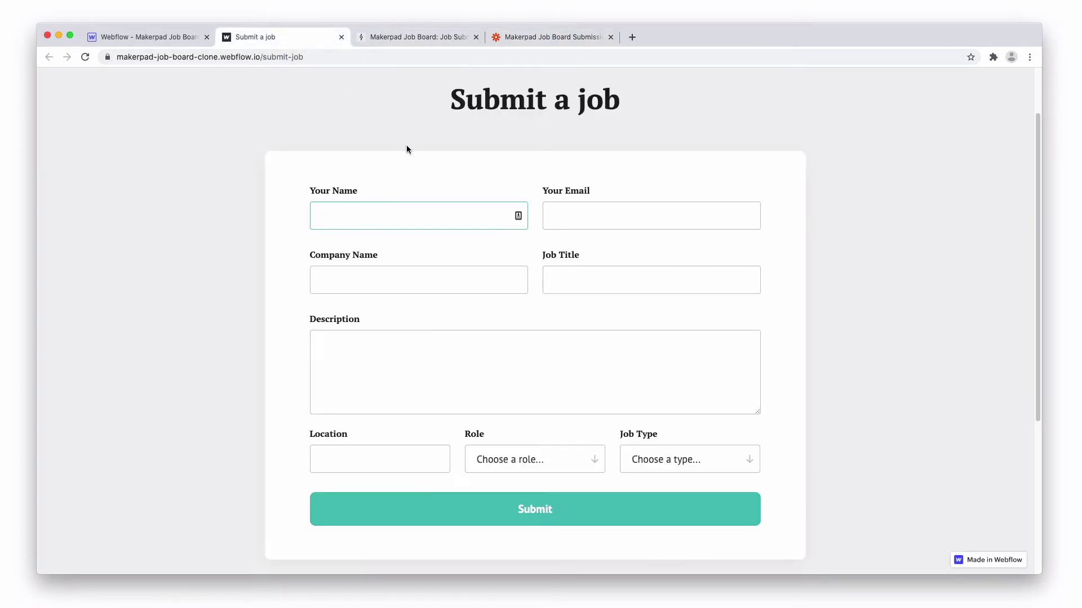
{"action": "type", "text": "TOm"}
{"action": "key", "text": "Down"}
{"action": "key", "text": "Return"}
{"action": "key", "text": "Tab"}
{"action": "key", "text": "Tab"}
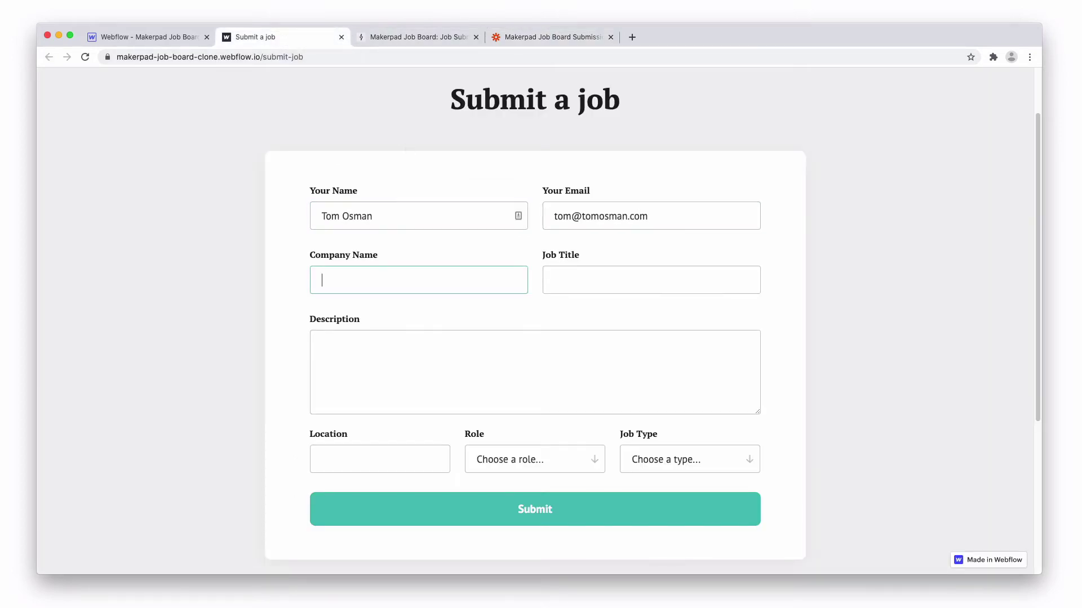
{"action": "type", "text": "Makerpad"}
{"action": "key", "text": "Tab"}
{"action": "type", "text": "Content Creator"}
{"action": "key", "text": "Tab"}
{"action": "type", "text": "We're looking for EPIC content creators to join us at Makerpad!"}
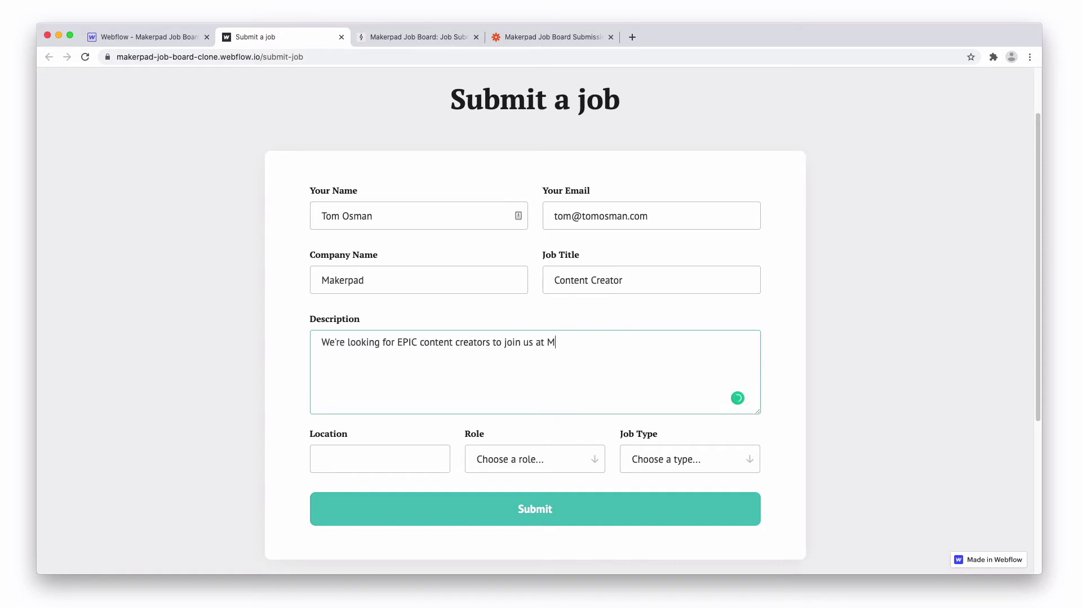
{"action": "key", "text": "Return"}
{"action": "key", "text": "Return"}
{"action": "type", "text": "If this sounds like you then get in touch!"}
Step: Set Location to Remote, Role to Marketing, Job Type to Part Time, and submit the job
{"action": "key", "text": "Tab"}
{"action": "type", "text": "Remote"}
{"action": "key", "text": "Tab"}
{"action": "key", "text": "space"}
{"action": "key", "text": "m"}
{"action": "key", "text": "Return"}
{"action": "key", "text": "Tab"}
{"action": "key", "text": "space"}
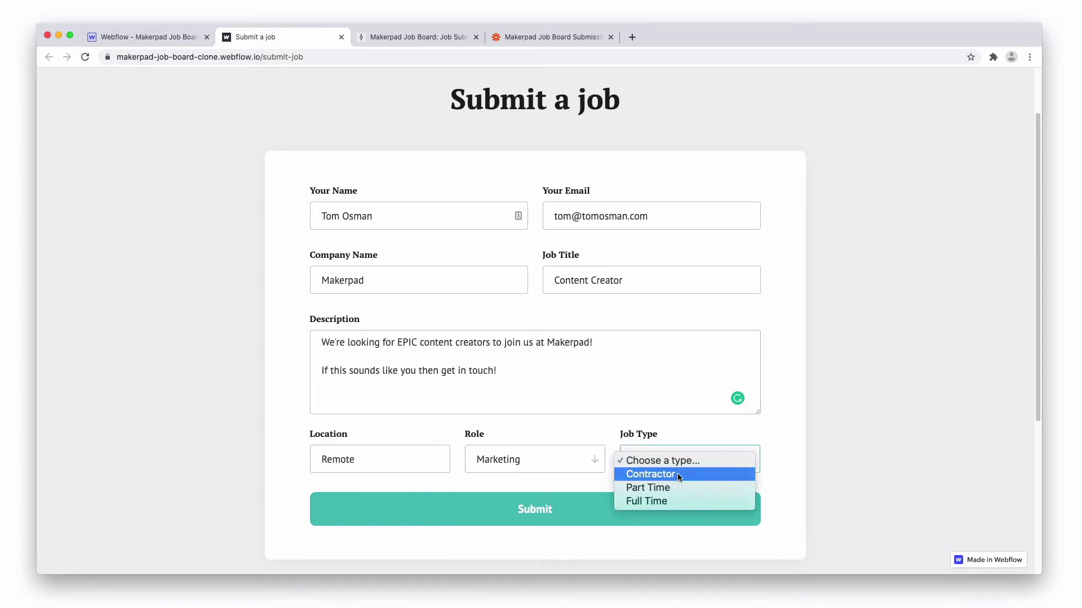
{"action": "left_click", "coordinate": [679, 484]}
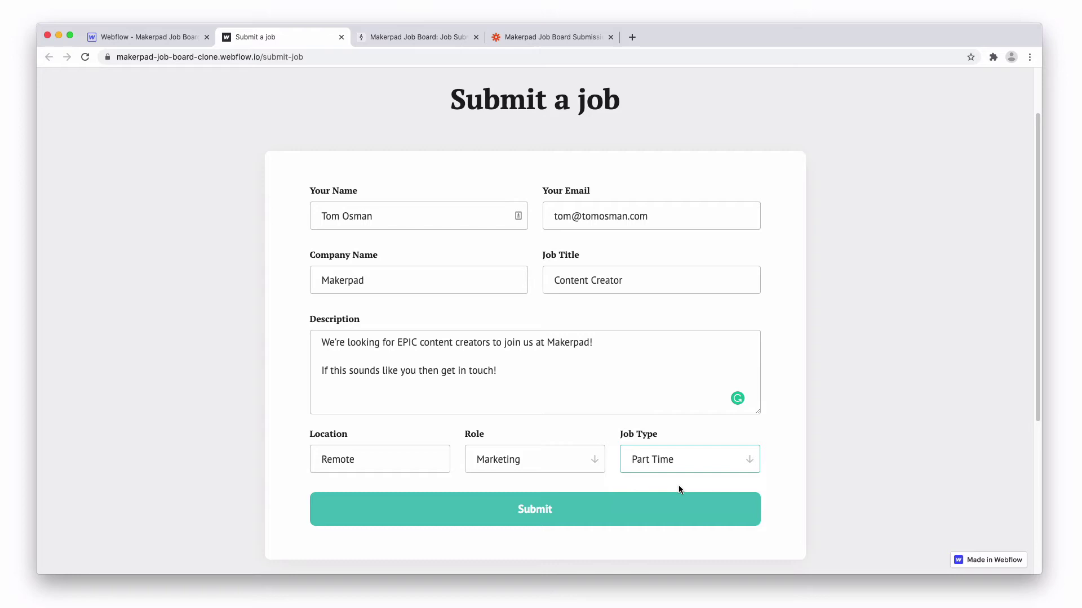
{"action": "left_click", "coordinate": [551, 519]}
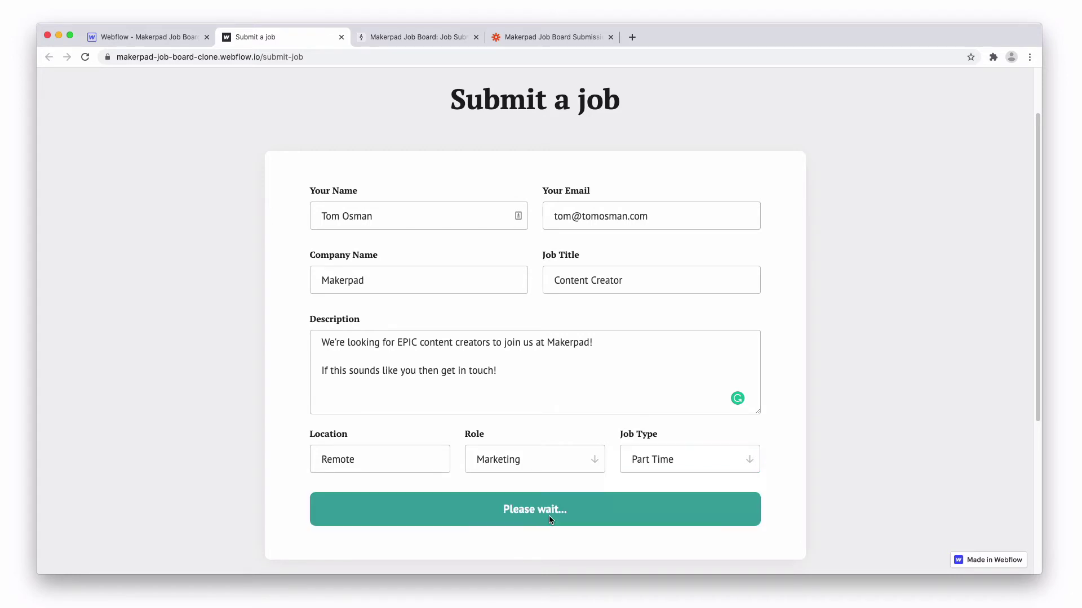
{"action": "scroll", "coordinate": [536, 304], "scroll_direction": "up", "scroll_amount": 2}
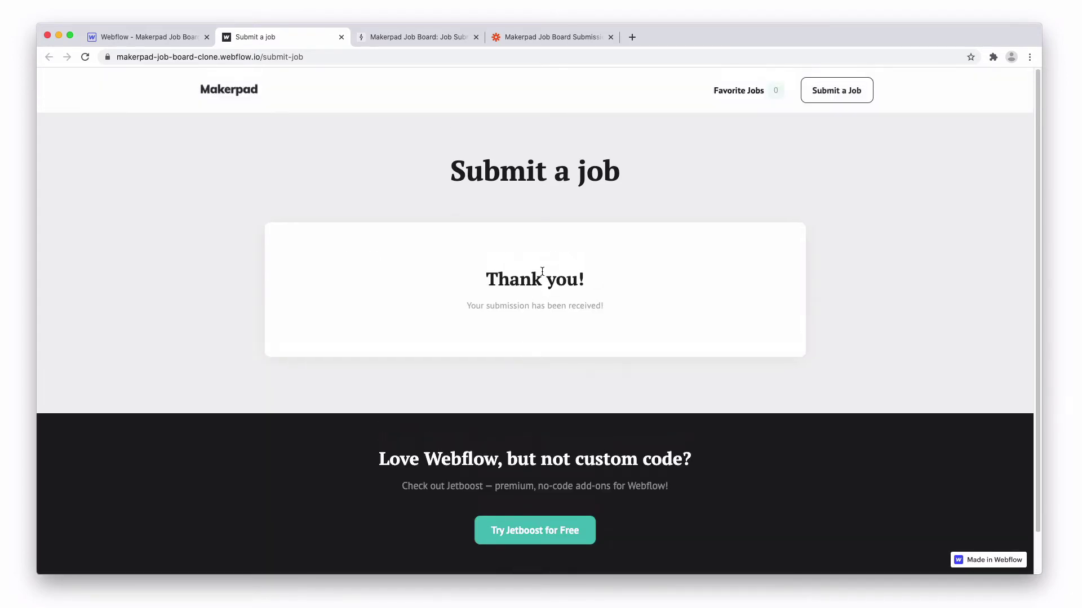
Step: Back in Zapier, quit the app showing a notification from the Dock
{"action": "left_click", "coordinate": [552, 37]}
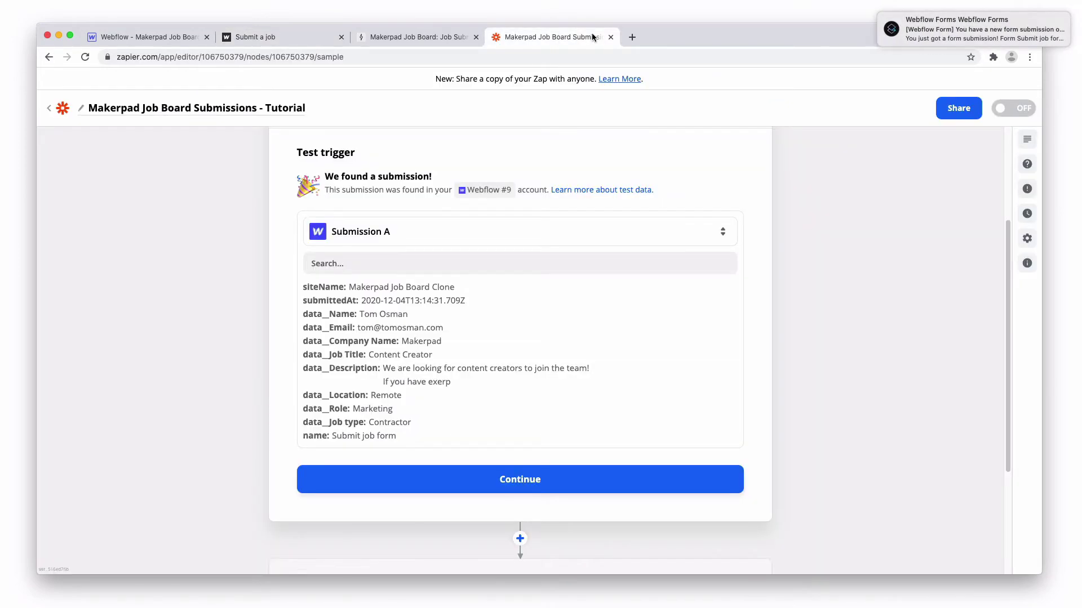
{"action": "mouse_move", "coordinate": [8, 359]}
{"action": "right_click", "coordinate": [12, 331]}
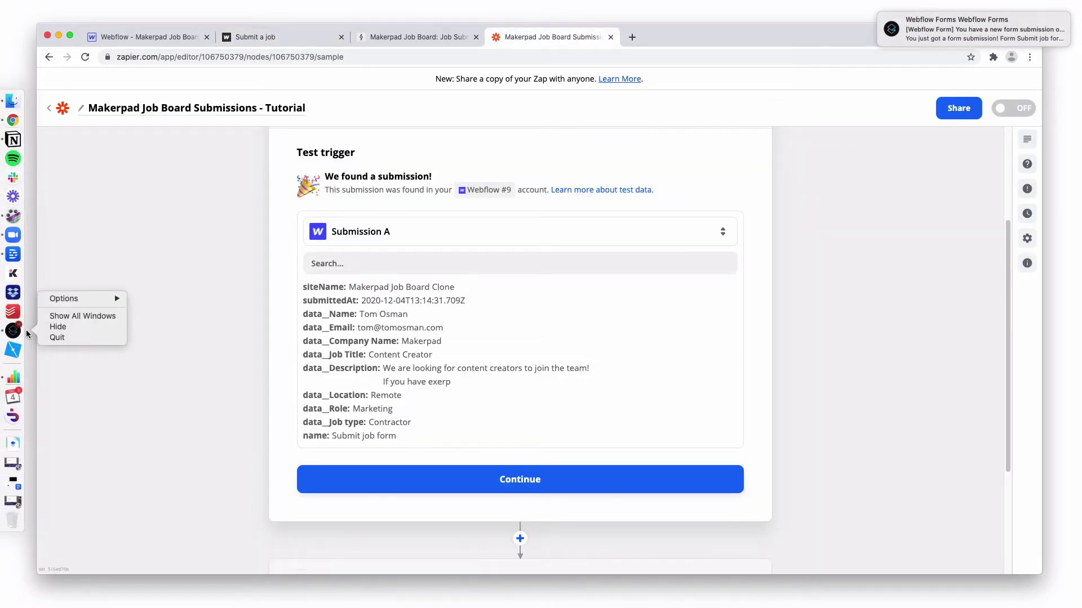
{"action": "left_click", "coordinate": [62, 337]}
Step: Load more samples, use Submission B as the trigger's sample data, and continue
{"action": "left_click", "coordinate": [516, 240]}
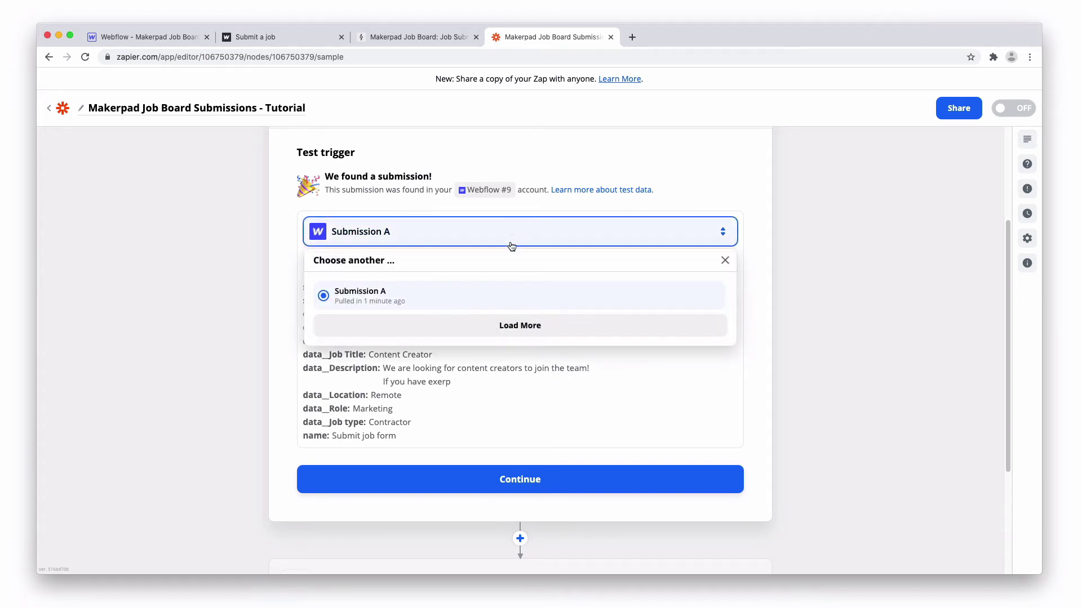
{"action": "left_click", "coordinate": [515, 325]}
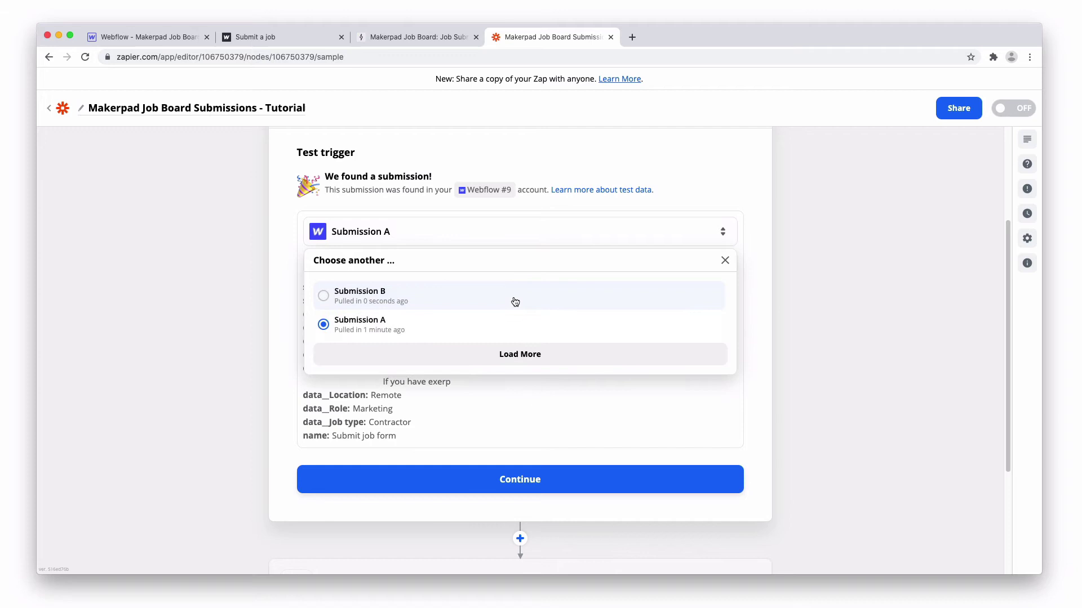
{"action": "left_click", "coordinate": [513, 297]}
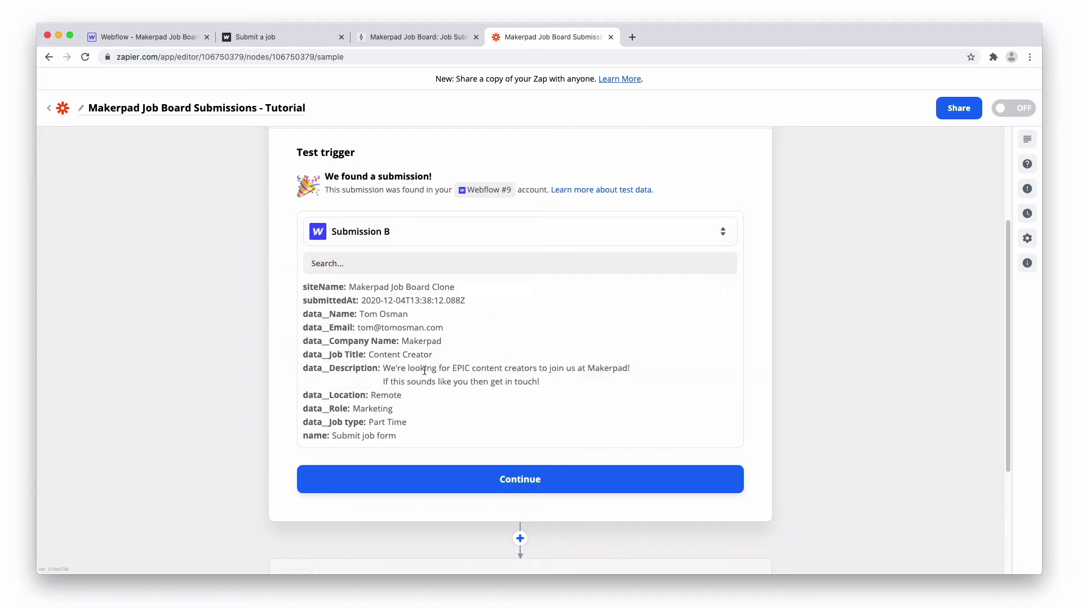
{"action": "left_click_drag", "start_coordinate": [406, 369], "coordinate": [532, 369]}
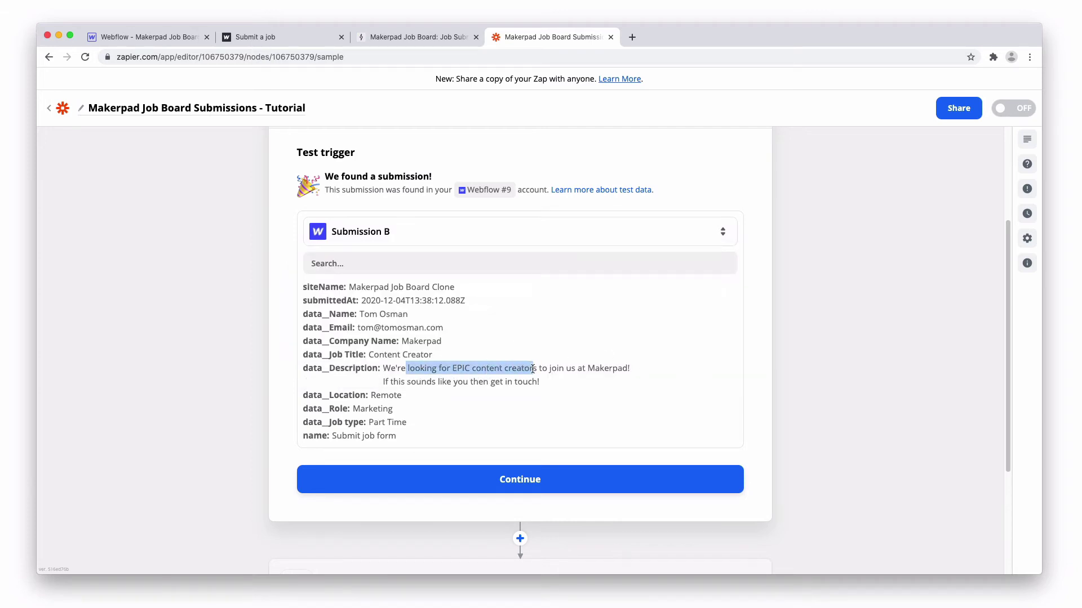
{"action": "left_click", "coordinate": [566, 479]}
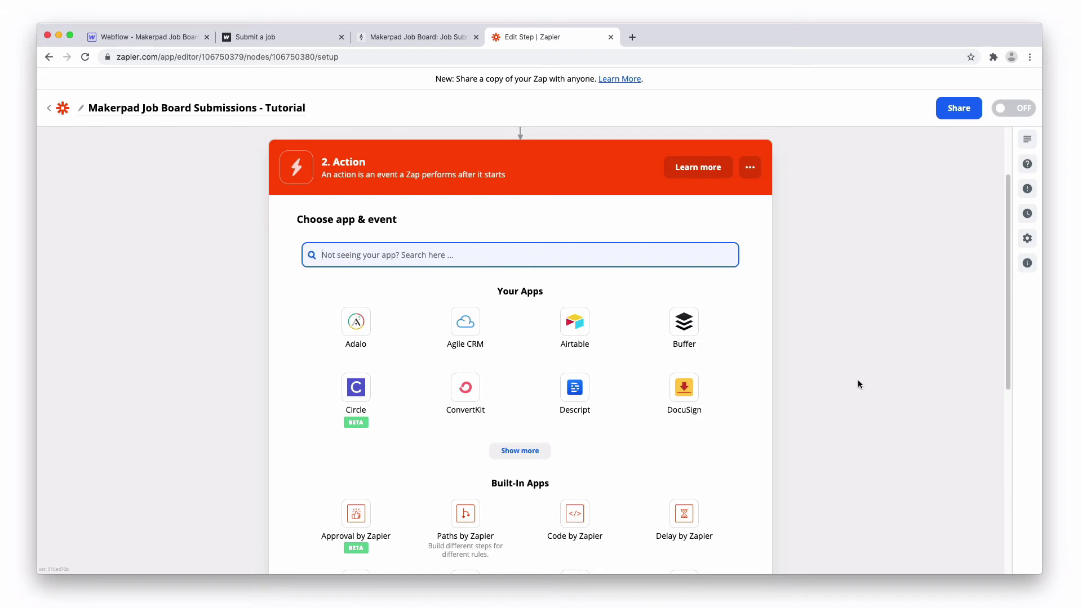
Step: Set the action step to Airtable's Create Record event
{"action": "type", "text": "airt"}
{"action": "left_click", "coordinate": [405, 323]}
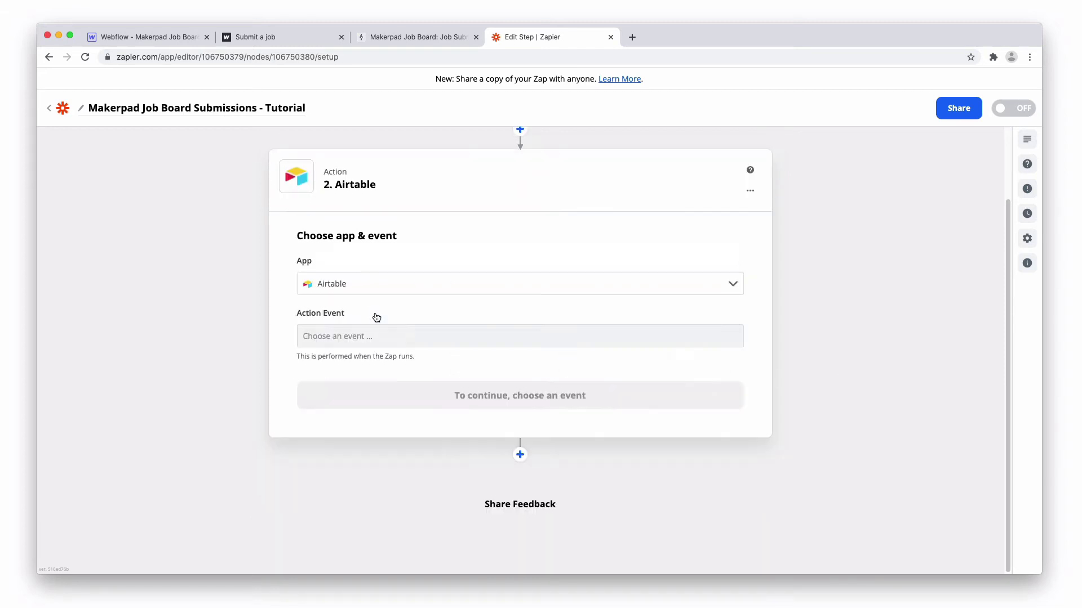
{"action": "left_click", "coordinate": [434, 336]}
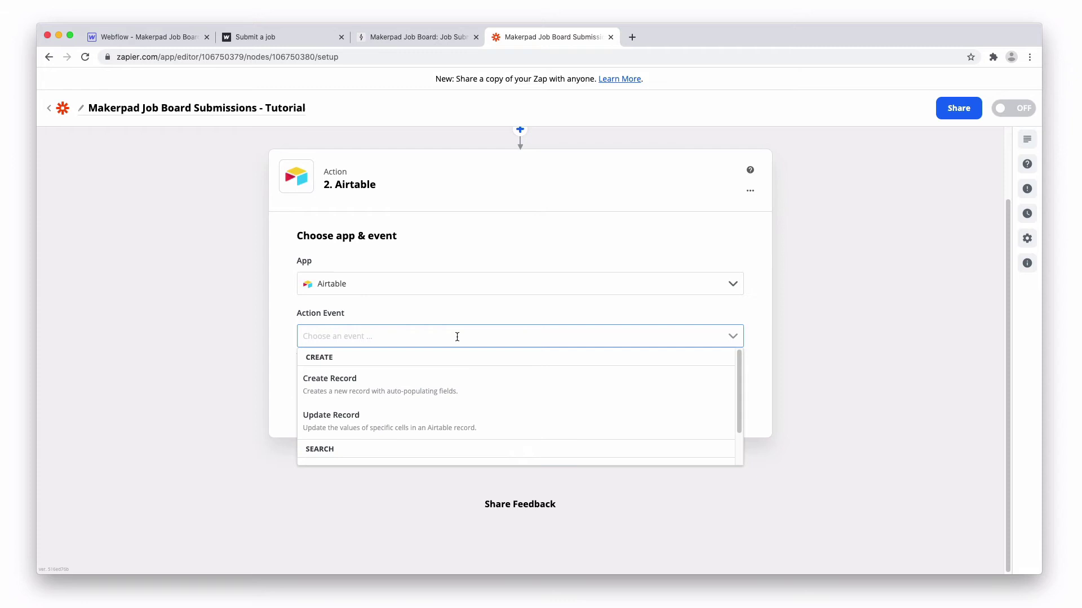
{"action": "left_click", "coordinate": [526, 390]}
{"action": "left_click", "coordinate": [526, 395]}
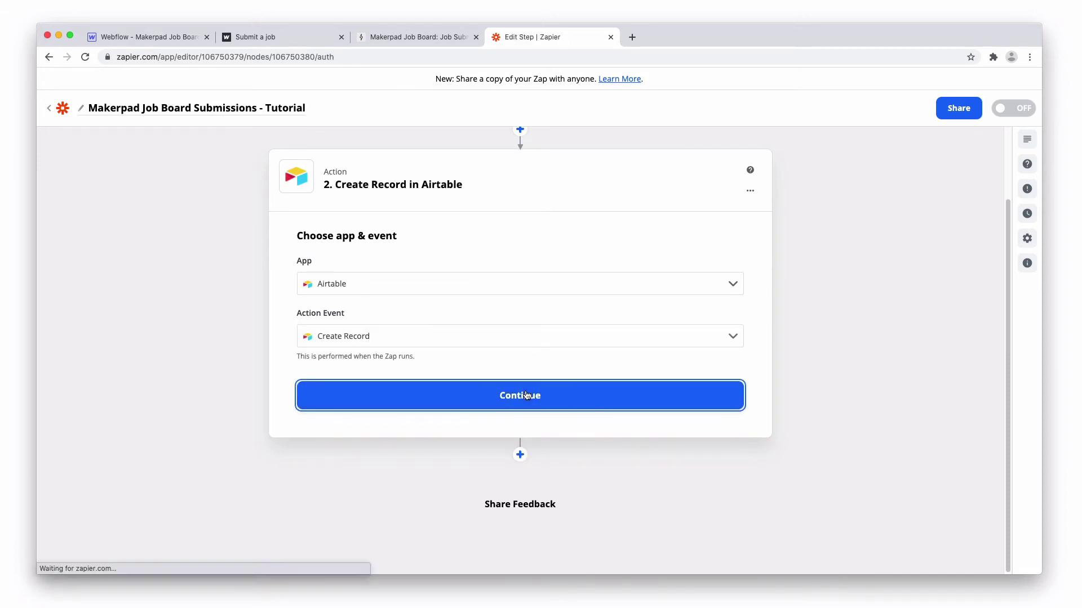
Step: Connect the action to the Airtable #6 account
{"action": "left_click", "coordinate": [515, 348]}
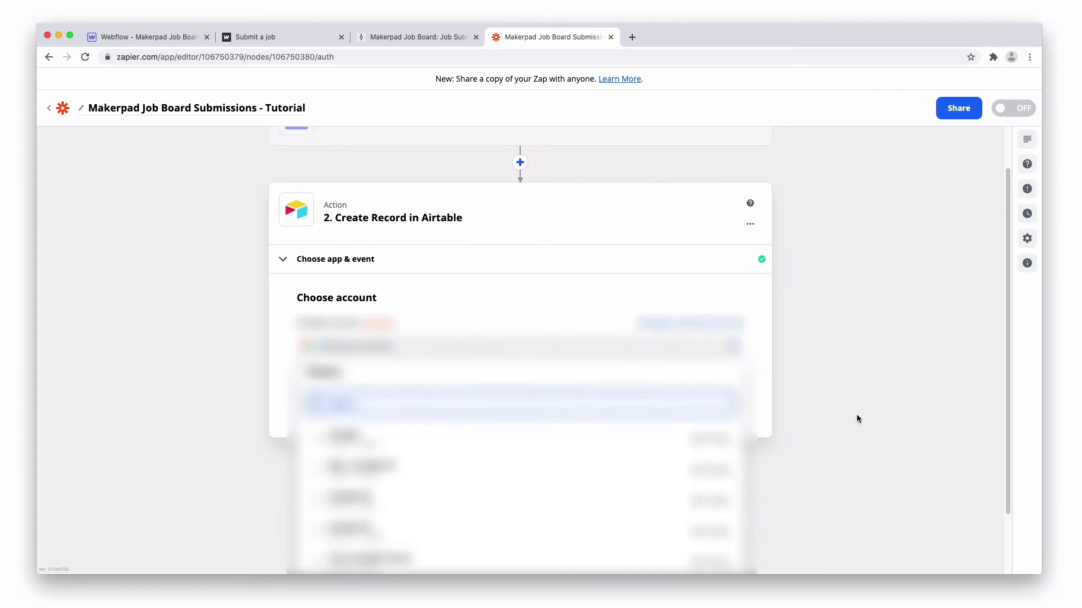
{"action": "scroll", "coordinate": [853, 445], "scroll_direction": "down", "scroll_amount": 2}
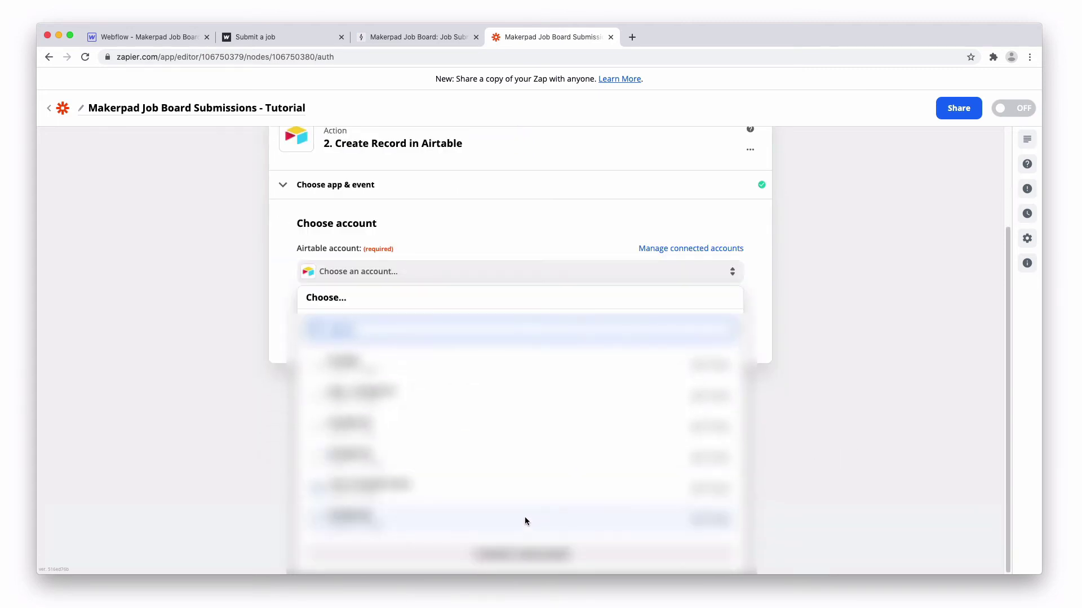
{"action": "left_click", "coordinate": [522, 521]}
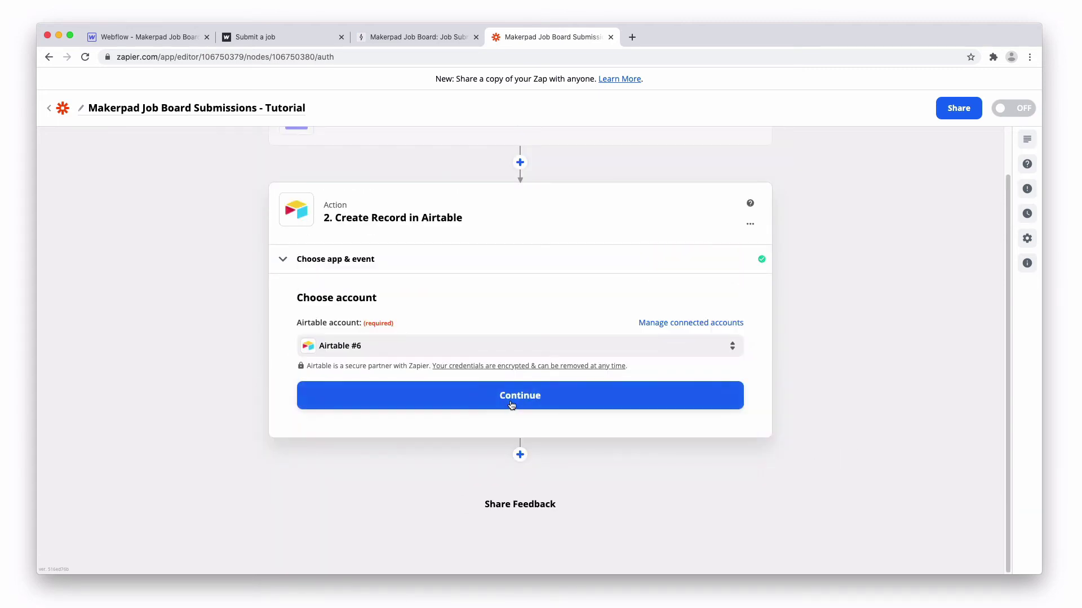
{"action": "left_click", "coordinate": [515, 397]}
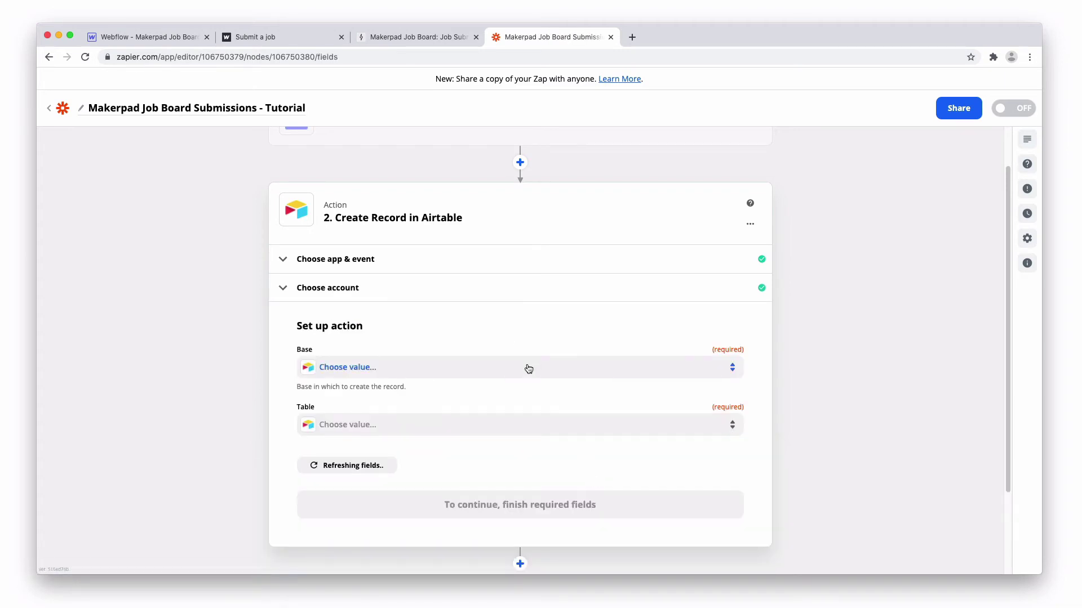
Step: Target the Makerpad Job Board base's Job Submissions table, checking its columns in Airtable
{"action": "left_click", "coordinate": [529, 368]}
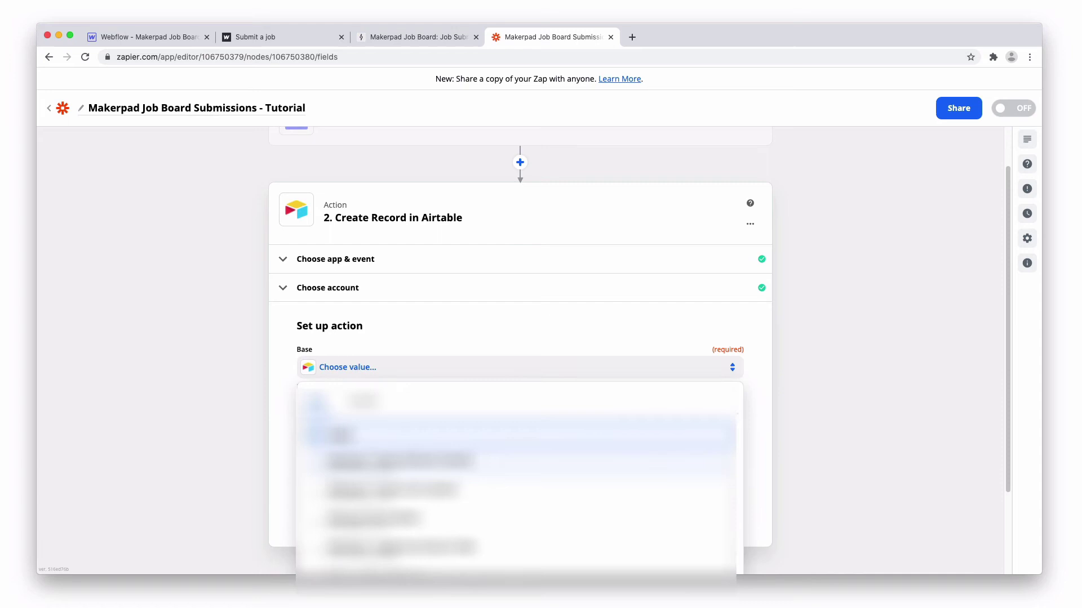
{"action": "type", "text": "job"}
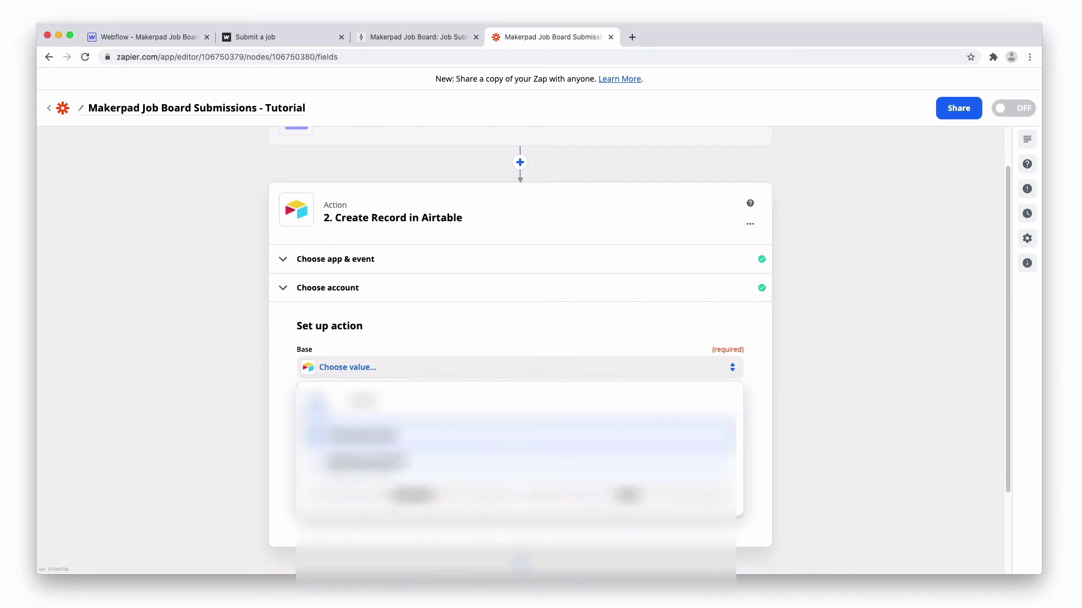
{"action": "left_click", "coordinate": [512, 463]}
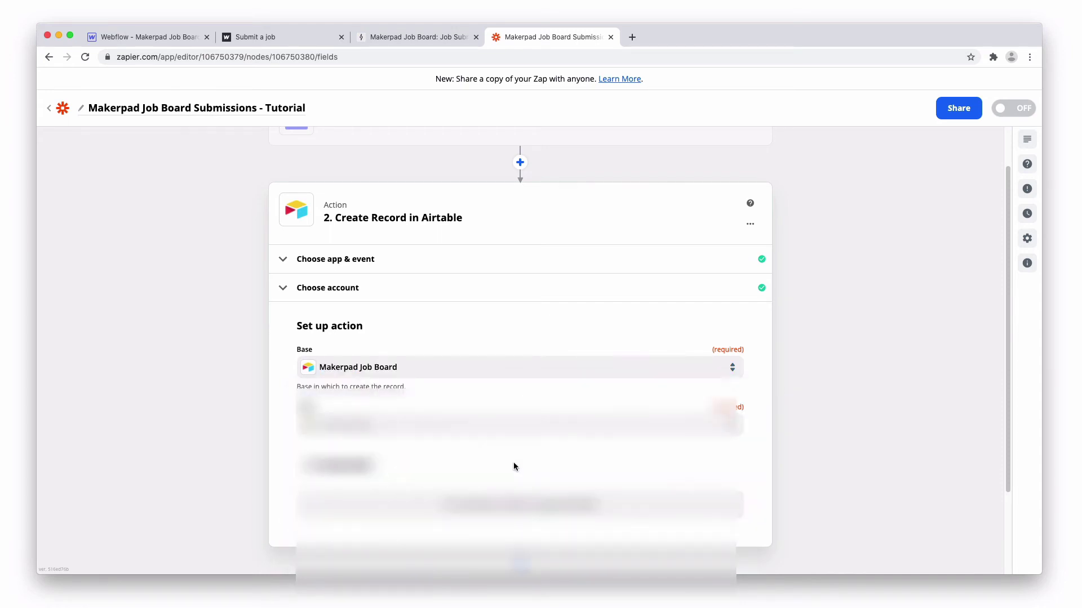
{"action": "left_click", "coordinate": [524, 429]}
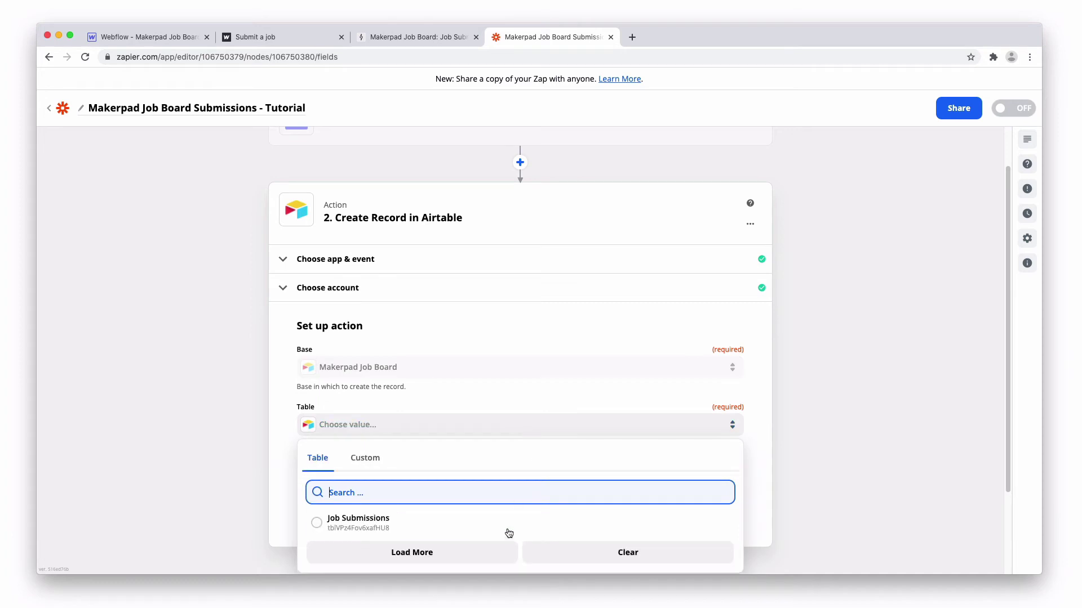
{"action": "left_click", "coordinate": [508, 533]}
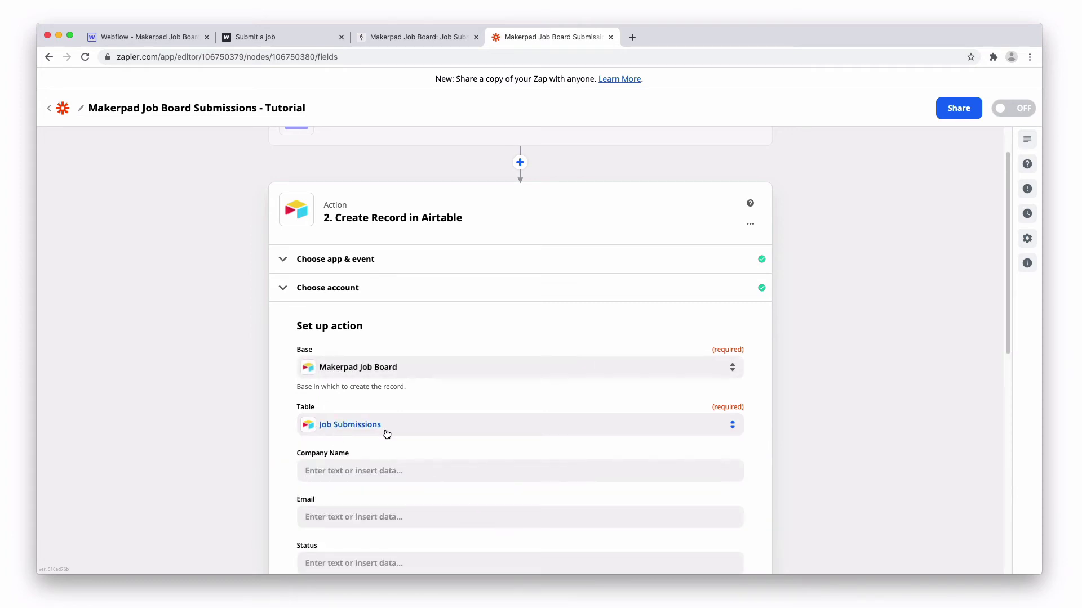
{"action": "left_click", "coordinate": [401, 36]}
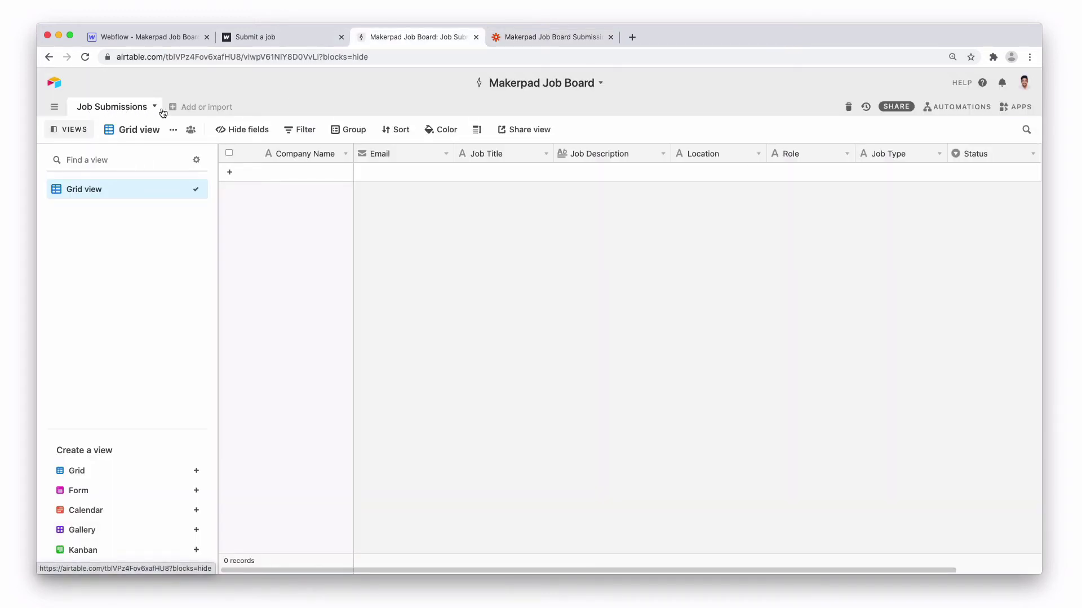
{"action": "left_click", "coordinate": [570, 35]}
{"action": "scroll", "coordinate": [556, 422], "scroll_direction": "down", "scroll_amount": 10}
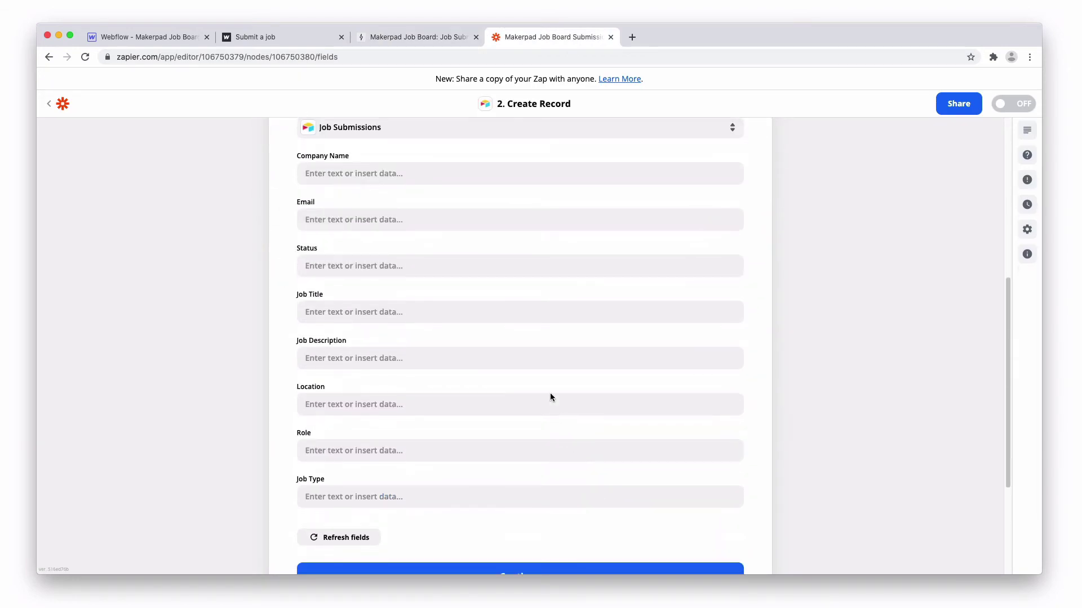
Step: Map the record's Company Name to the submission's Company Name data
{"action": "left_click", "coordinate": [475, 175]}
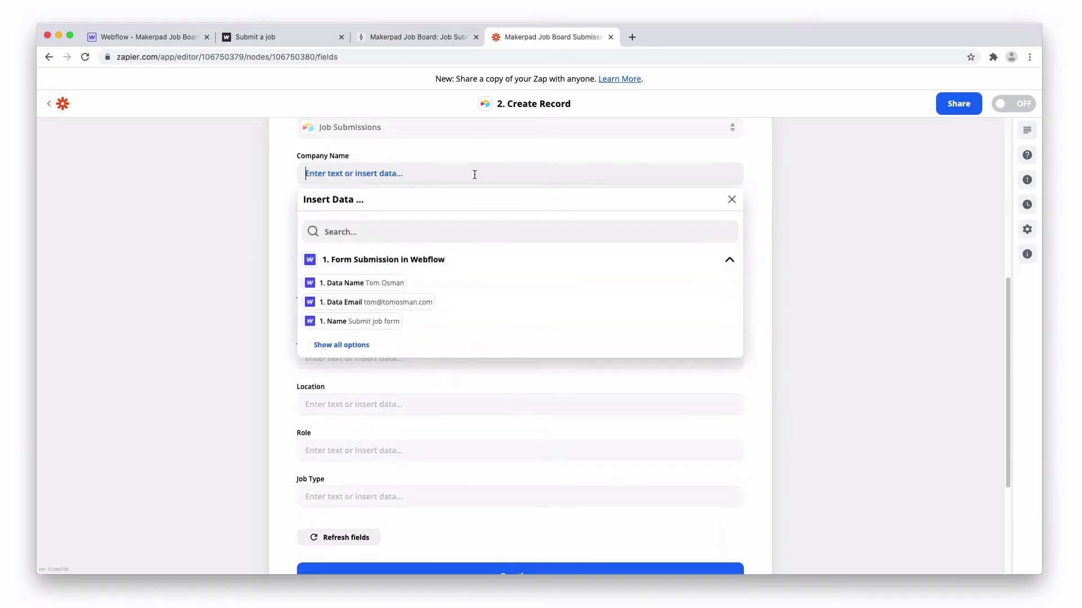
{"action": "left_click", "coordinate": [361, 346]}
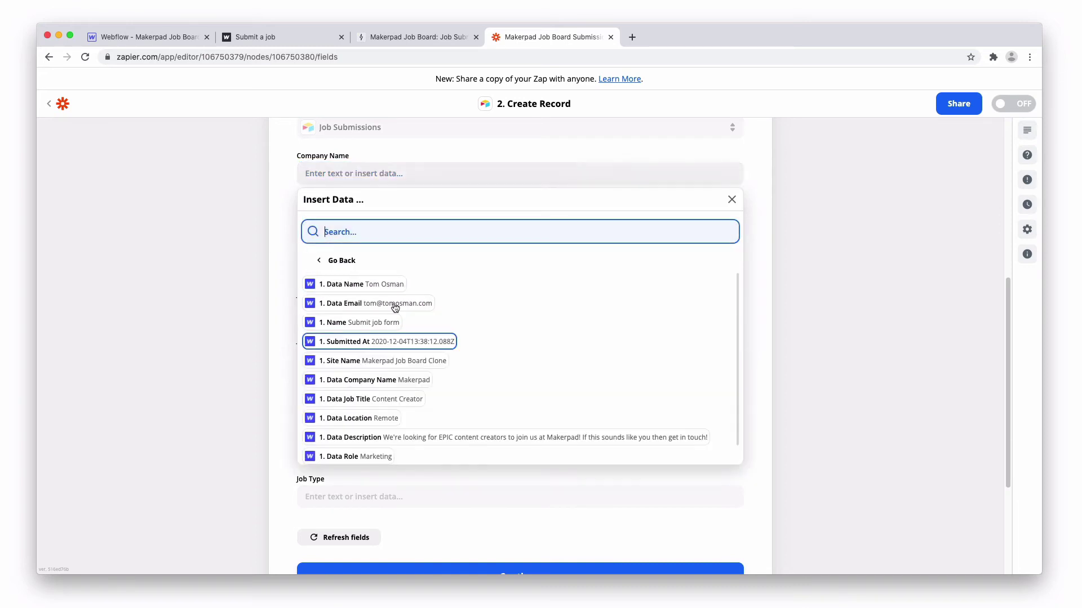
{"action": "left_click", "coordinate": [414, 382]}
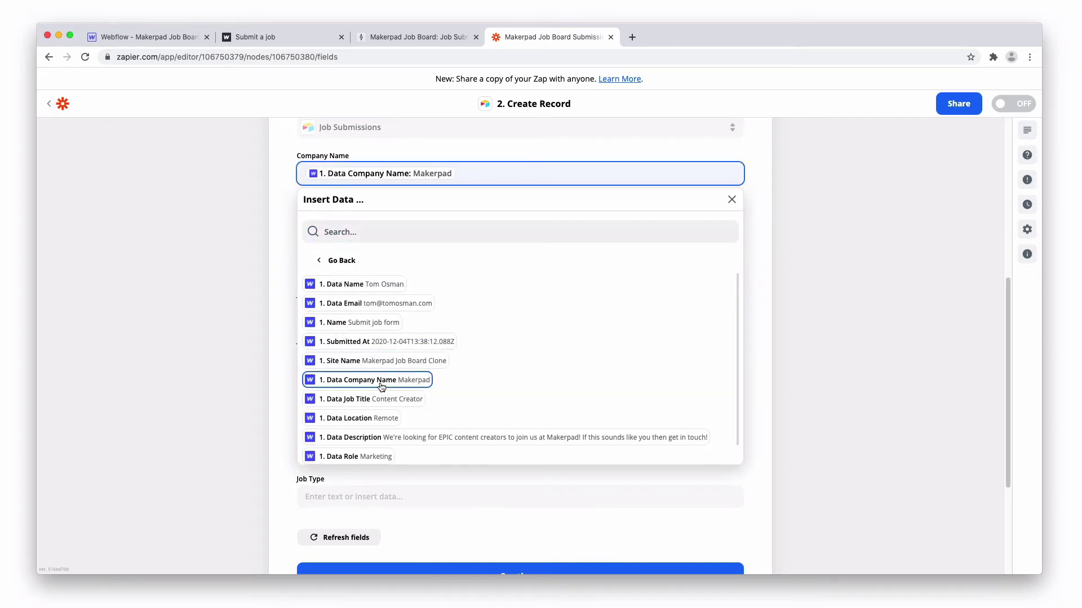
{"action": "left_click", "coordinate": [791, 239]}
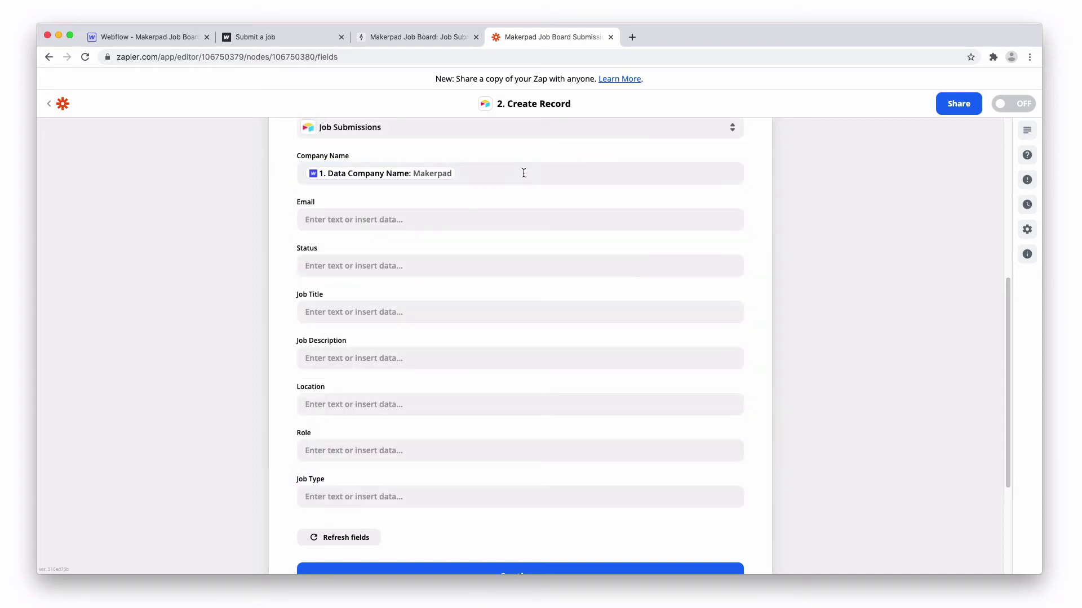
Step: Map the record's Email to the submission's Email data
{"action": "left_click", "coordinate": [514, 217]}
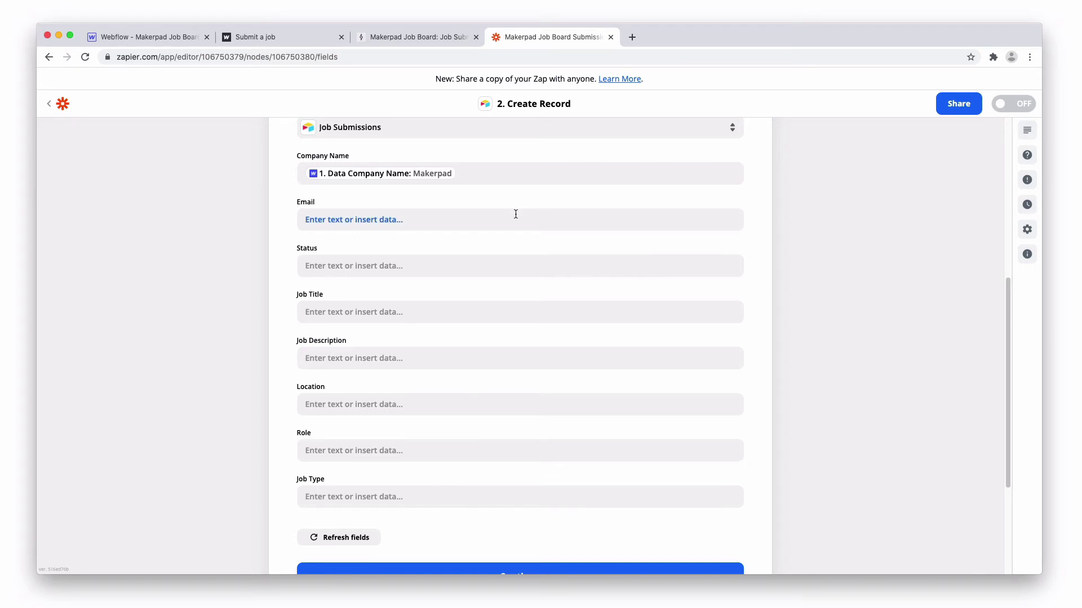
{"action": "left_click", "coordinate": [519, 276]}
{"action": "type", "text": "Emailk"}
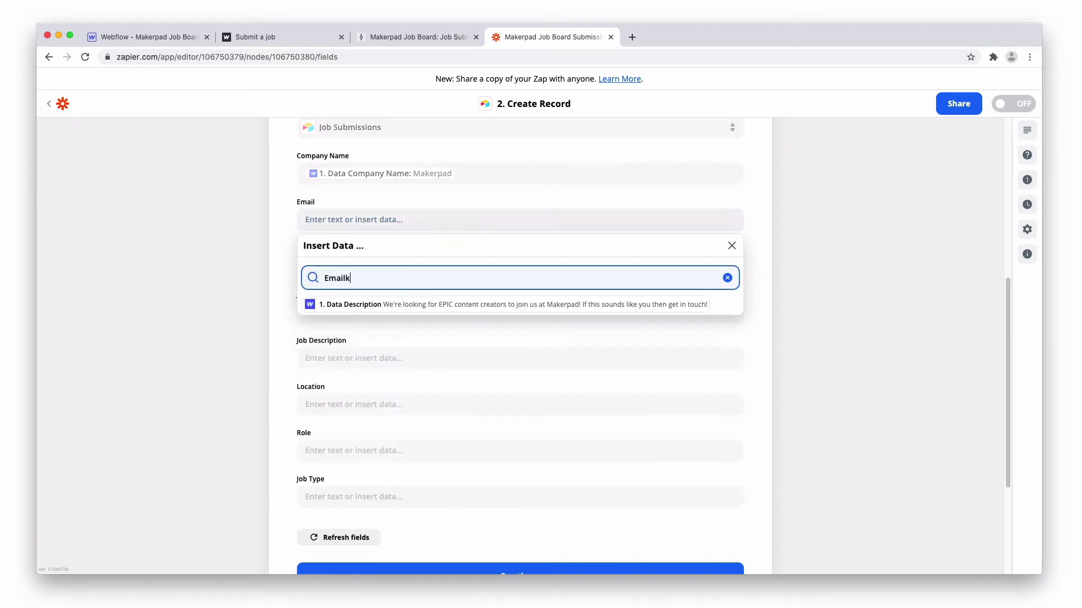
{"action": "key", "text": "BackSpace"}
{"action": "left_click", "coordinate": [415, 308]}
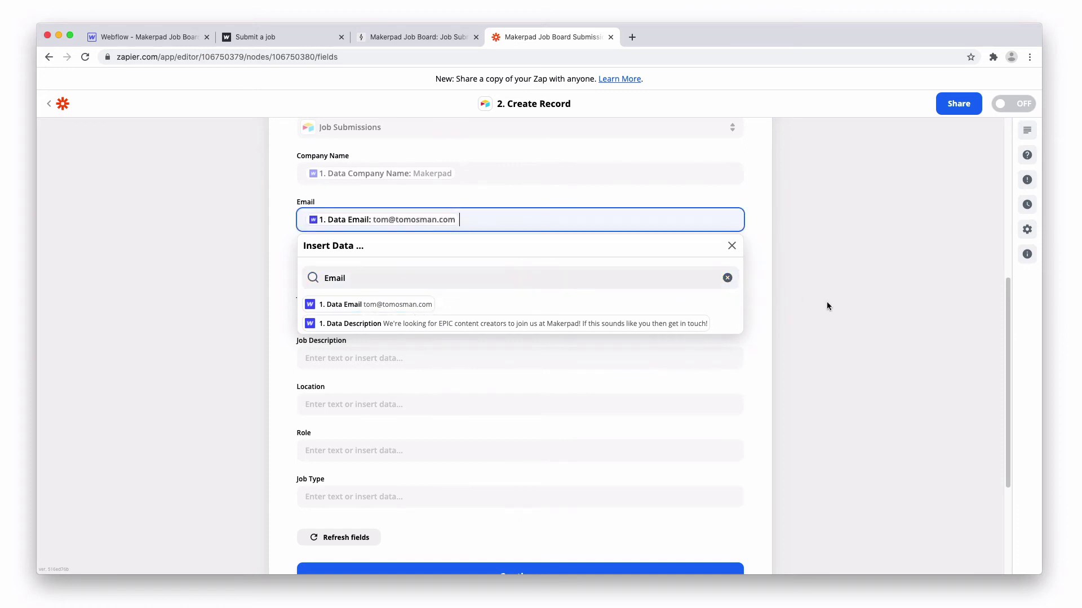
{"action": "left_click", "coordinate": [470, 269]}
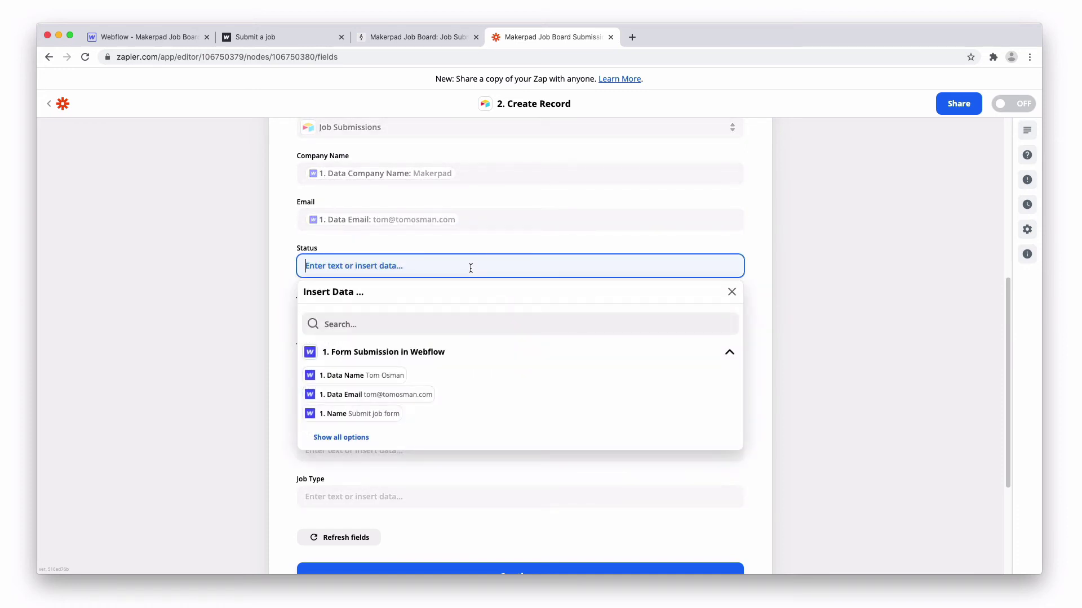
{"action": "left_click", "coordinate": [406, 39]}
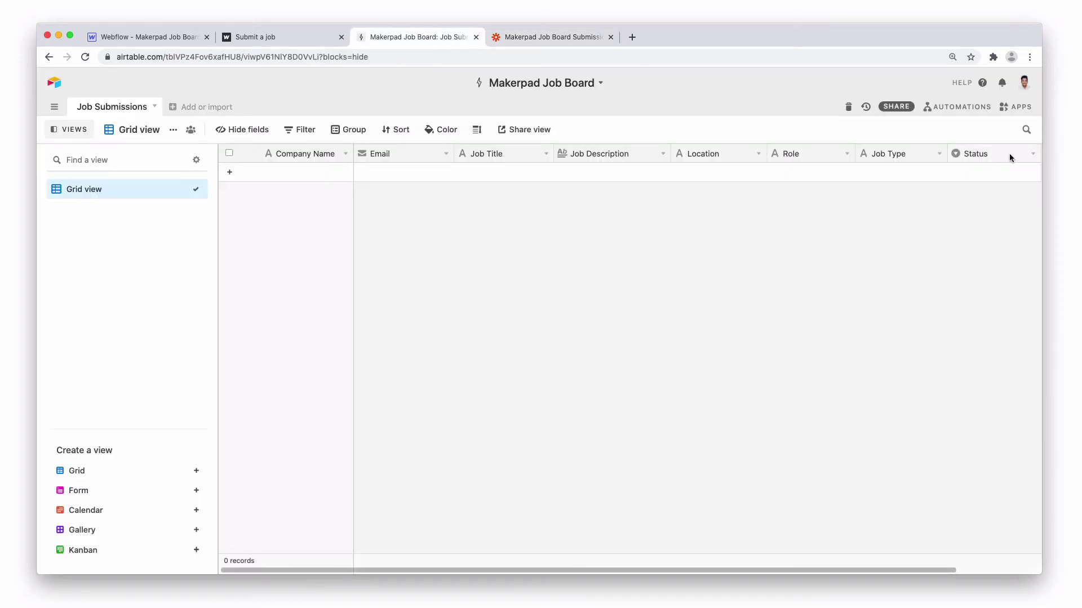
{"action": "left_click", "coordinate": [1034, 155]}
{"action": "left_click", "coordinate": [989, 173]}
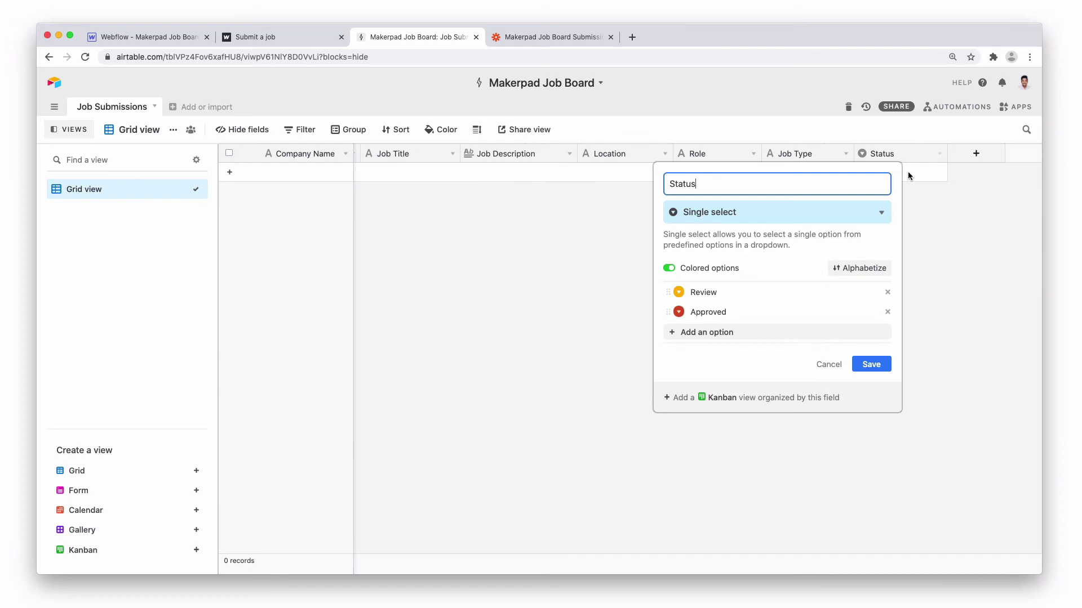
{"action": "double_click", "coordinate": [703, 293]}
{"action": "key", "text": "ctrl+c"}
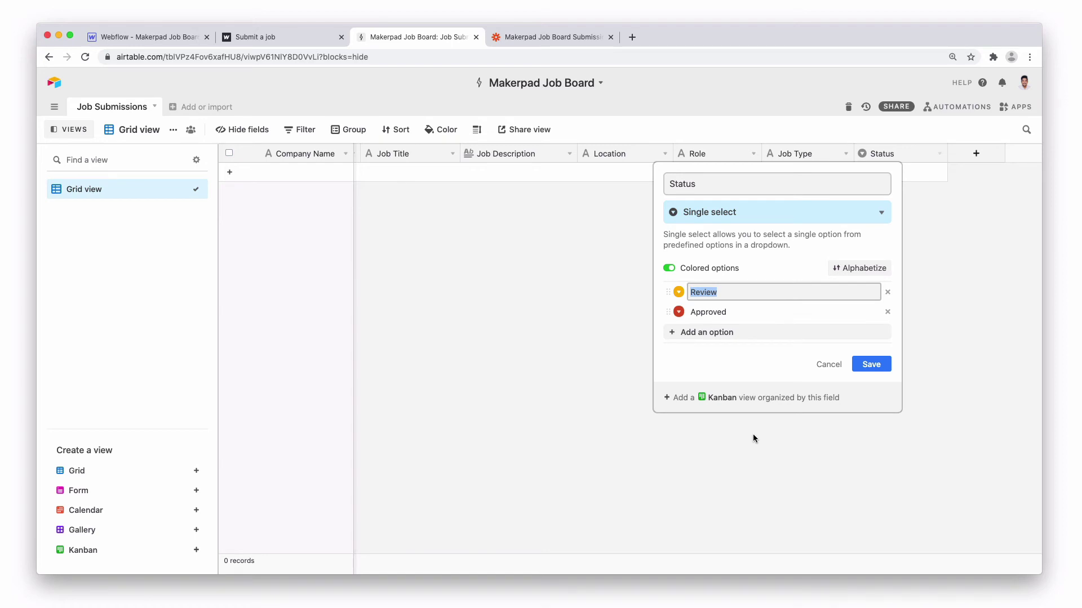
{"action": "key", "text": "Escape"}
{"action": "key", "text": "Escape"}
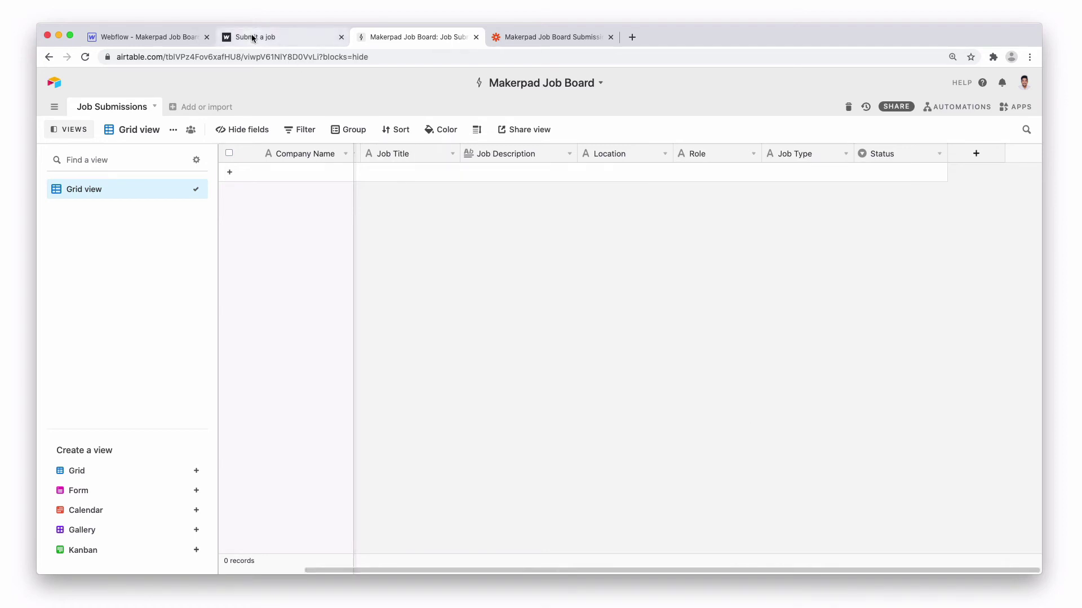
{"action": "left_click", "coordinate": [566, 36]}
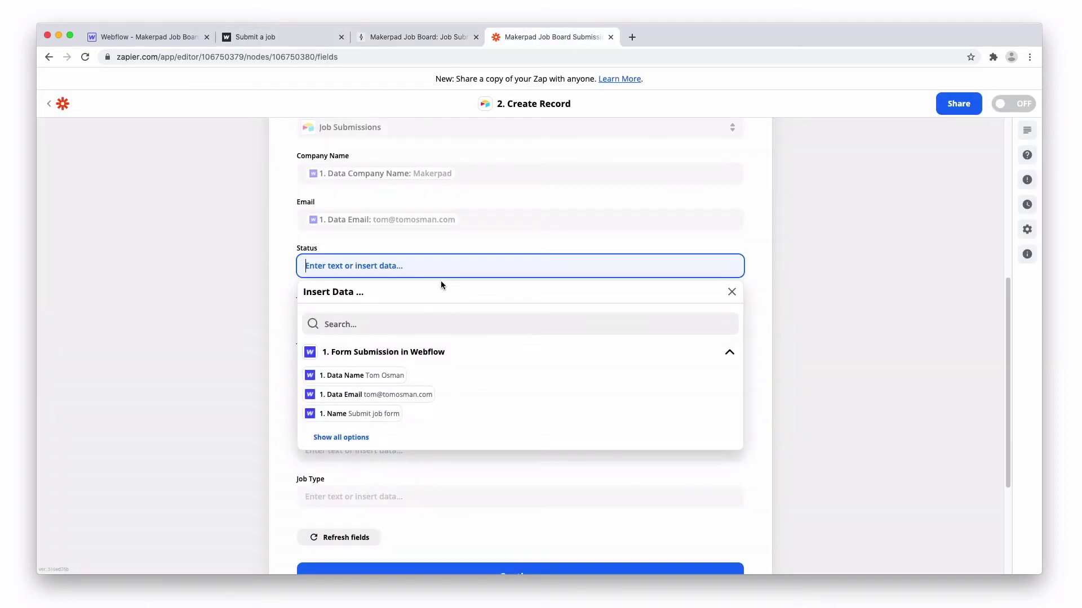
Step: Paste Review into Status and map Job Title and Job Description to the submission's fields
{"action": "key", "text": "ctrl+v"}
{"action": "left_click", "coordinate": [864, 291]}
{"action": "left_click", "coordinate": [532, 310]}
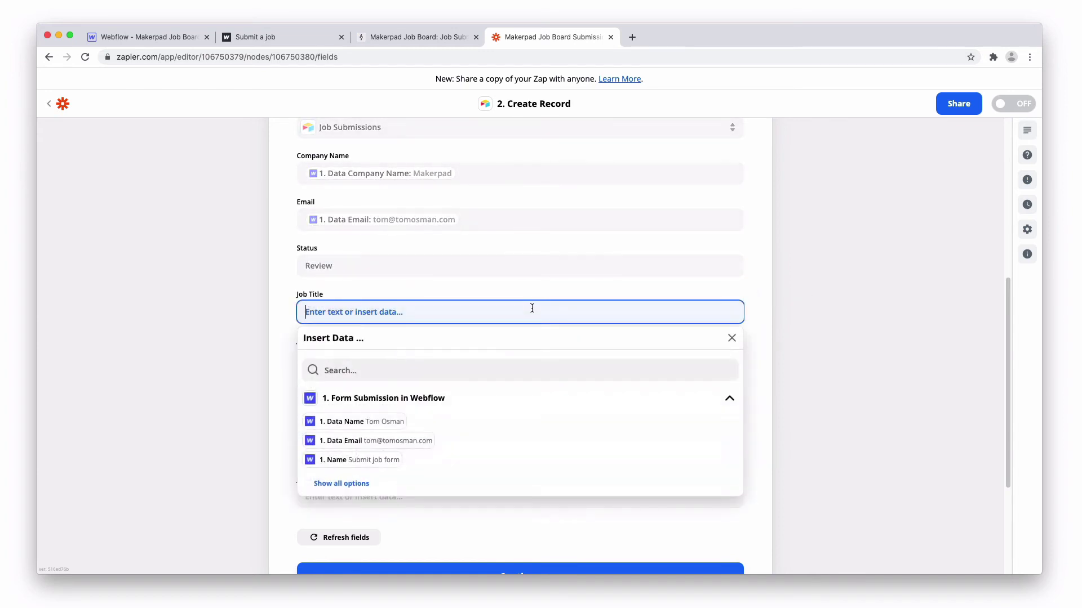
{"action": "left_click", "coordinate": [507, 367]}
{"action": "type", "text": "job t"}
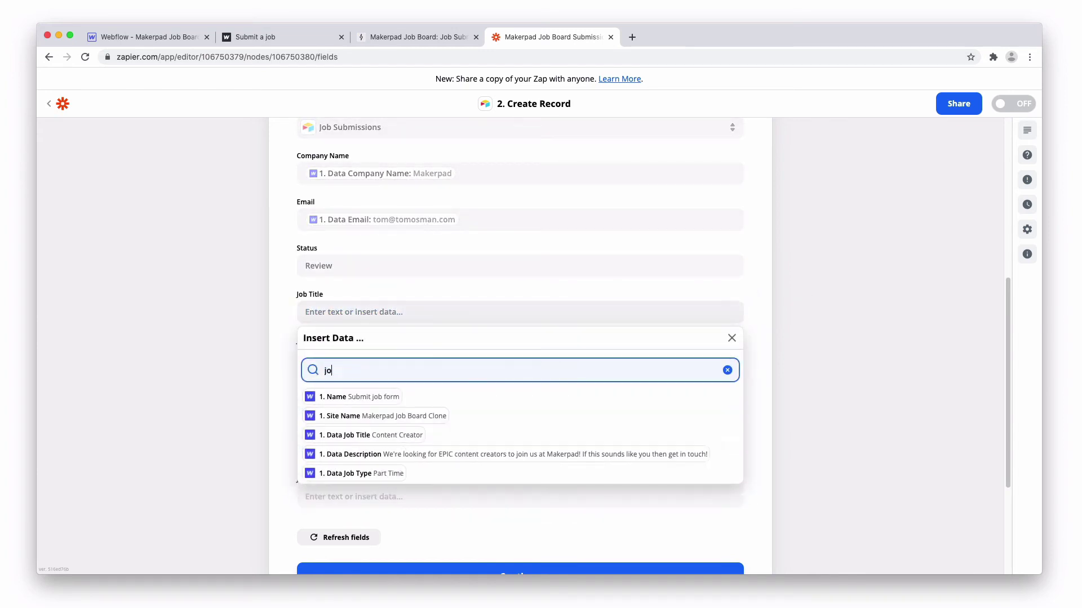
{"action": "left_click", "coordinate": [420, 397]}
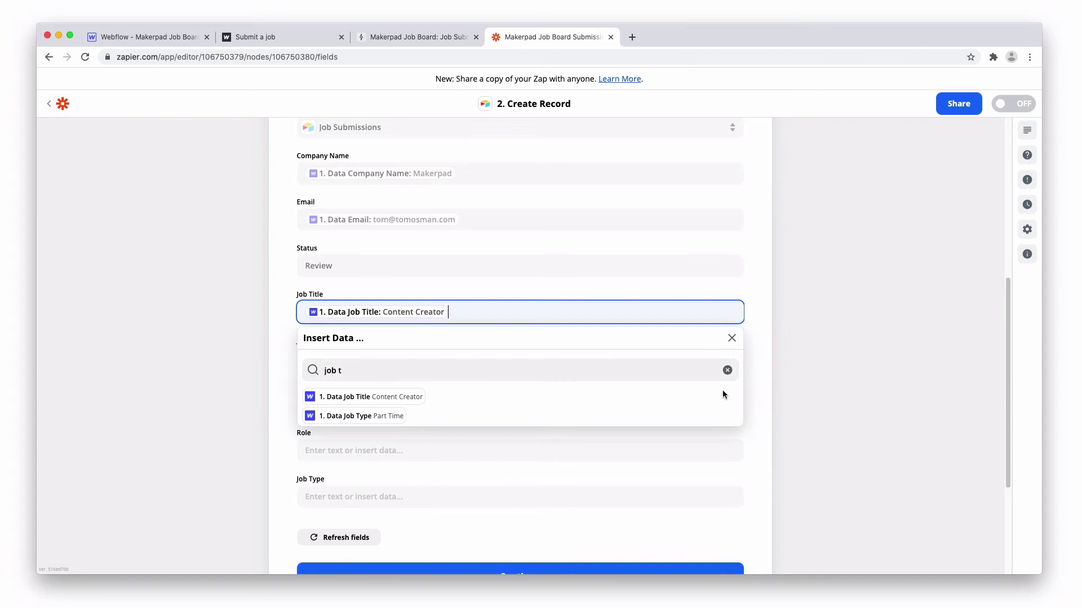
{"action": "left_click", "coordinate": [492, 360]}
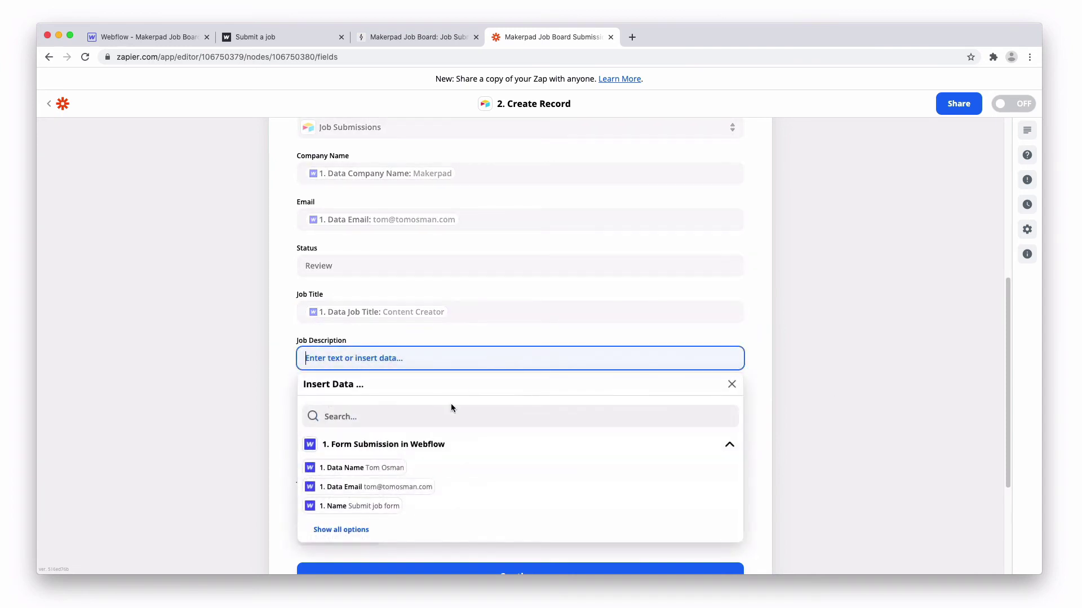
{"action": "left_click", "coordinate": [367, 526]}
{"action": "scroll", "coordinate": [497, 526], "scroll_direction": "down", "scroll_amount": 1}
{"action": "scroll", "coordinate": [853, 461], "scroll_direction": "down", "scroll_amount": 3}
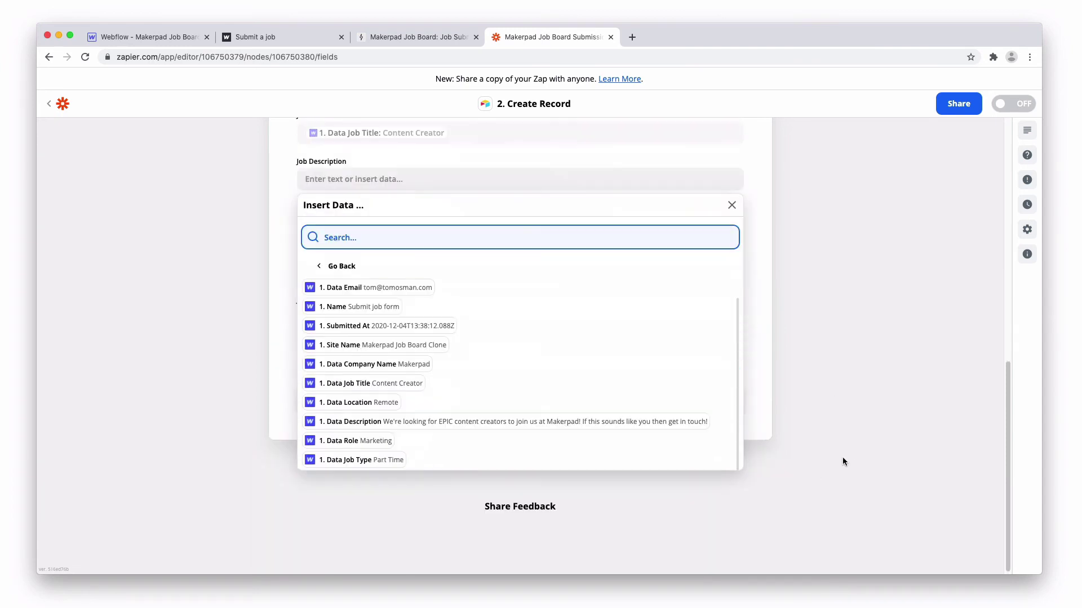
{"action": "left_click", "coordinate": [515, 423]}
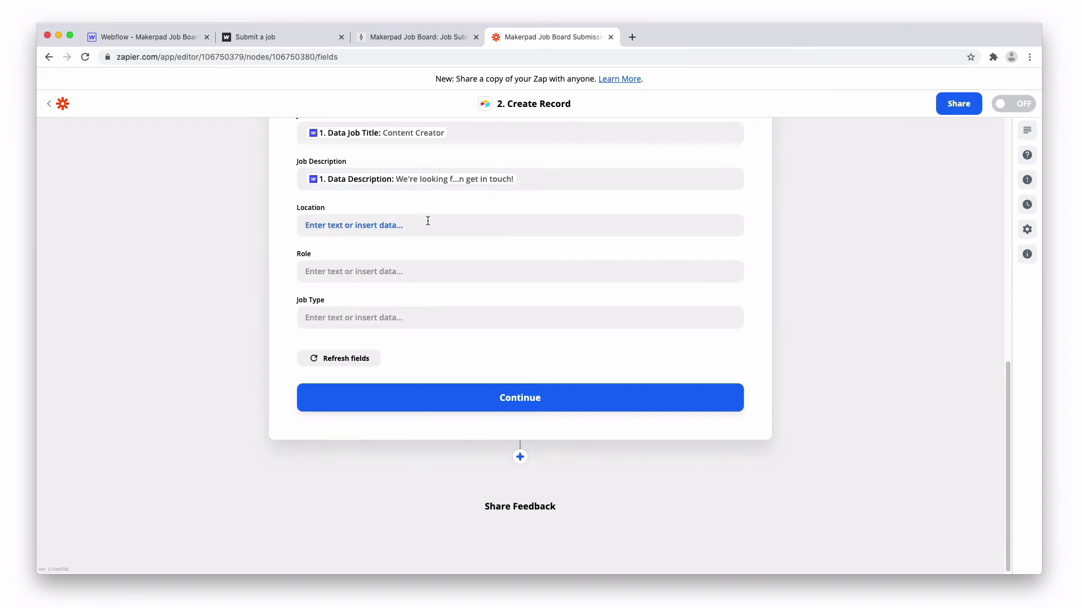
Step: Map Location, Role and Job Type to the matching Webflow submission fields
{"action": "left_click", "coordinate": [431, 224]}
{"action": "left_click", "coordinate": [361, 397]}
{"action": "scroll", "coordinate": [451, 413], "scroll_direction": "down", "scroll_amount": 1}
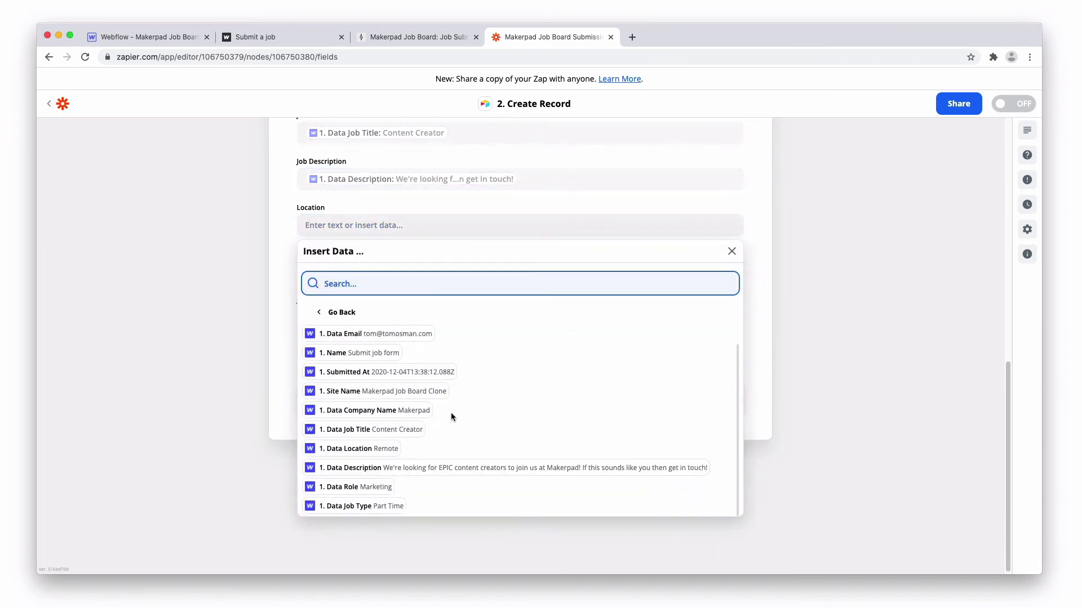
{"action": "left_click", "coordinate": [385, 449]}
{"action": "left_click", "coordinate": [458, 270]}
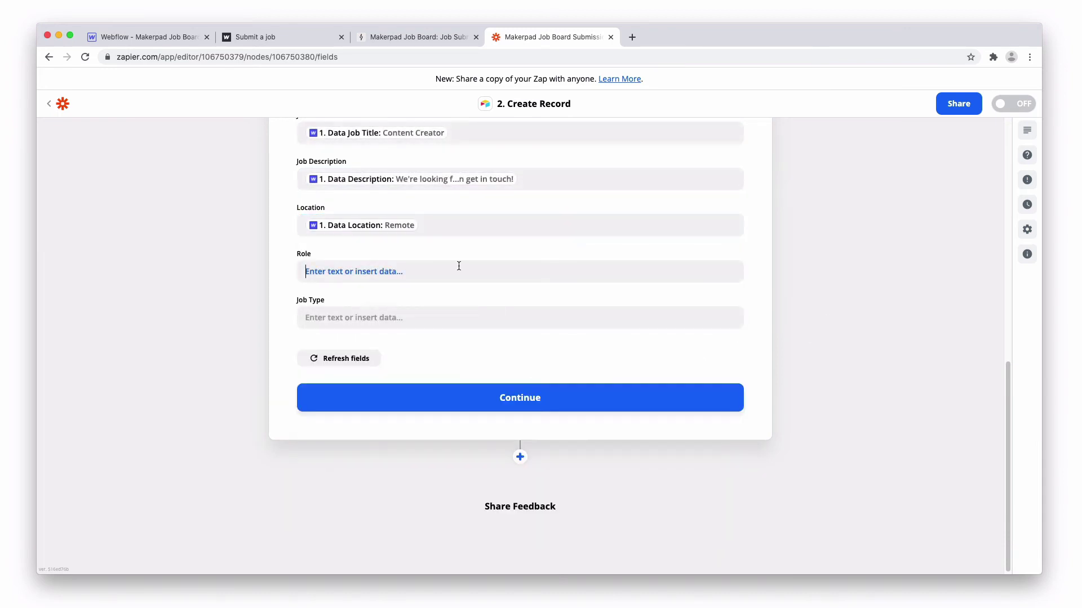
{"action": "left_click", "coordinate": [442, 443]}
{"action": "scroll", "coordinate": [472, 445], "scroll_direction": "down", "scroll_amount": 1}
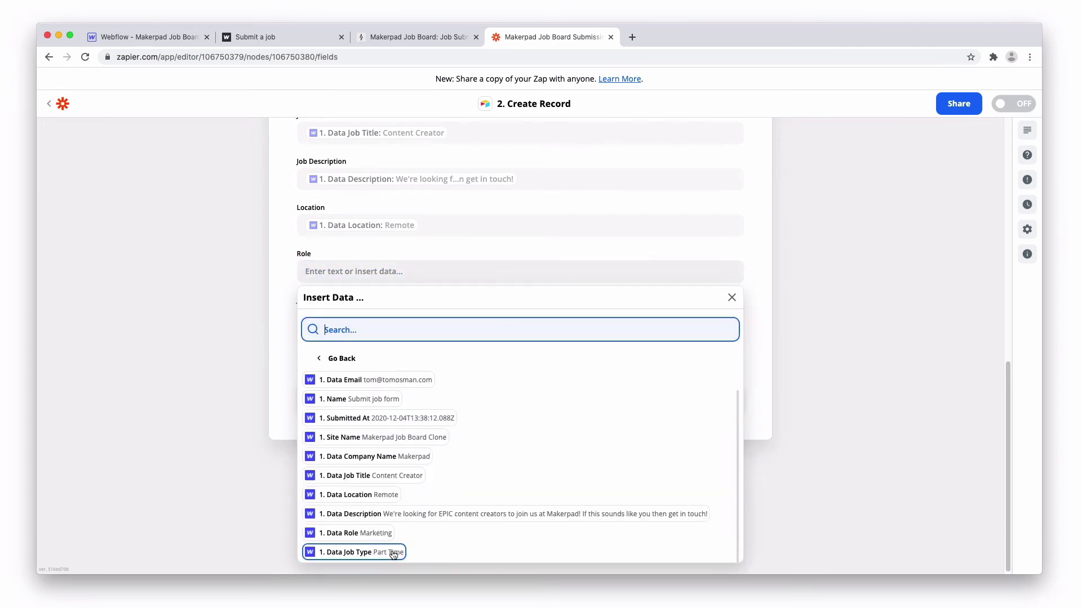
{"action": "left_click", "coordinate": [357, 534]}
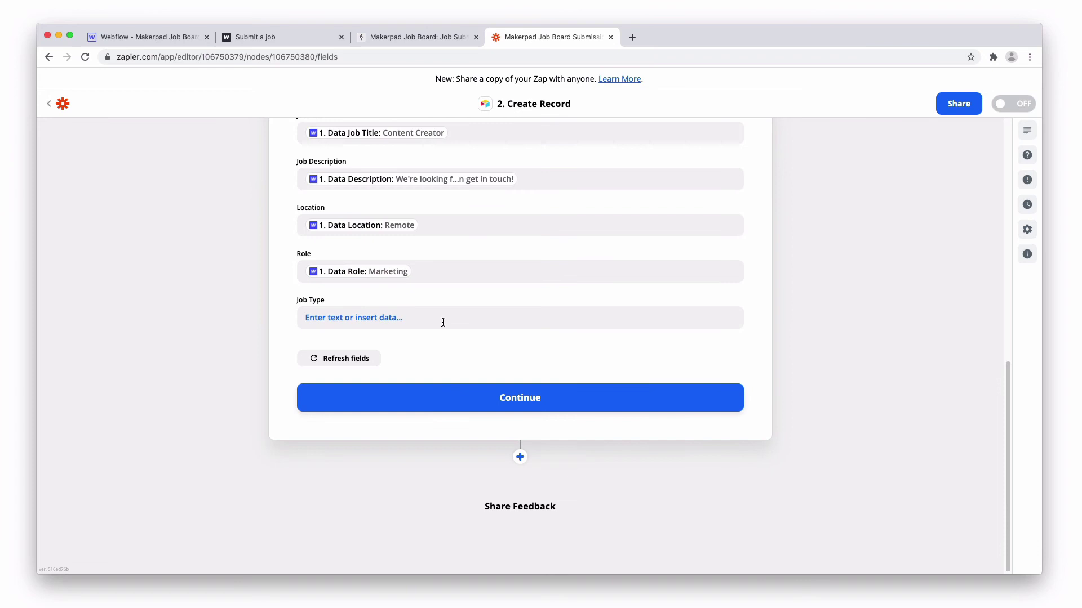
{"action": "left_click", "coordinate": [443, 323]}
{"action": "left_click", "coordinate": [375, 499]}
{"action": "scroll", "coordinate": [401, 549], "scroll_direction": "down", "scroll_amount": 1}
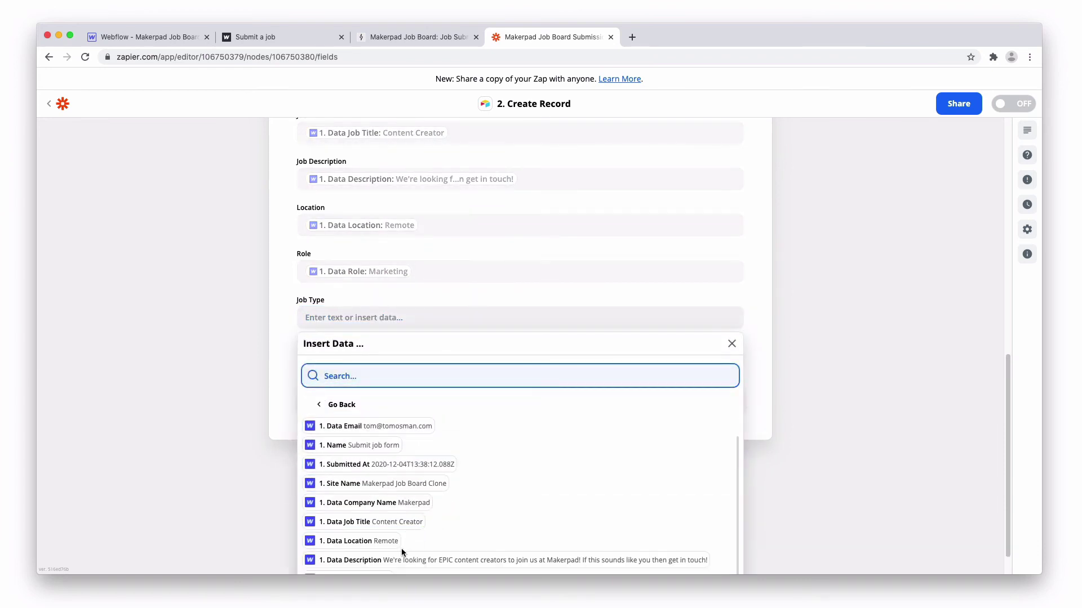
{"action": "scroll", "coordinate": [402, 549], "scroll_direction": "down", "scroll_amount": 2}
{"action": "left_click", "coordinate": [383, 563]}
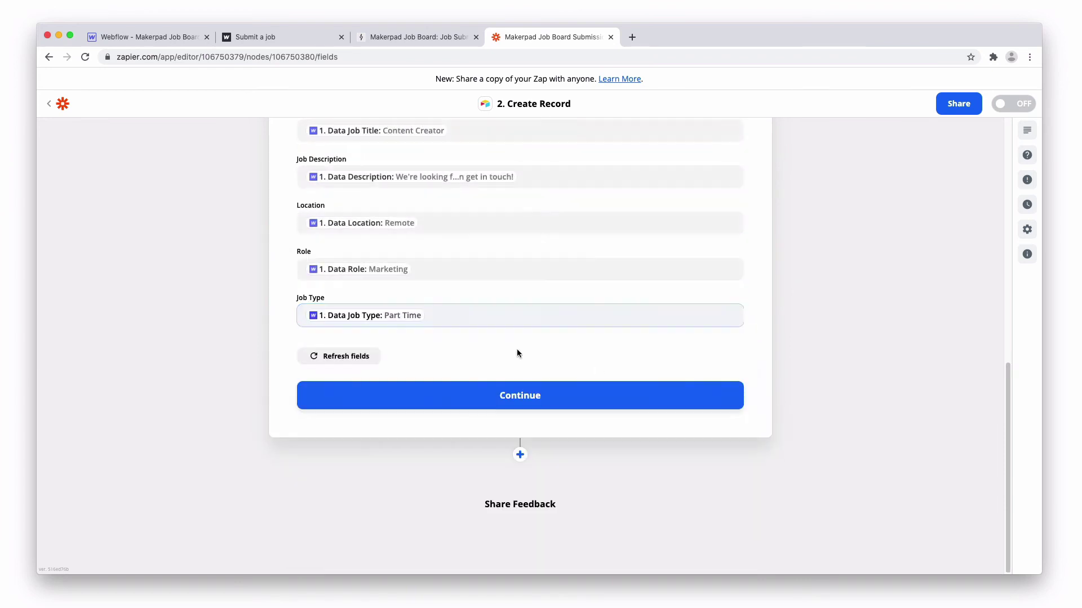
Step: Send a test Makerpad Review record to Airtable, then switch to the Airtable base
{"action": "left_click", "coordinate": [520, 397]}
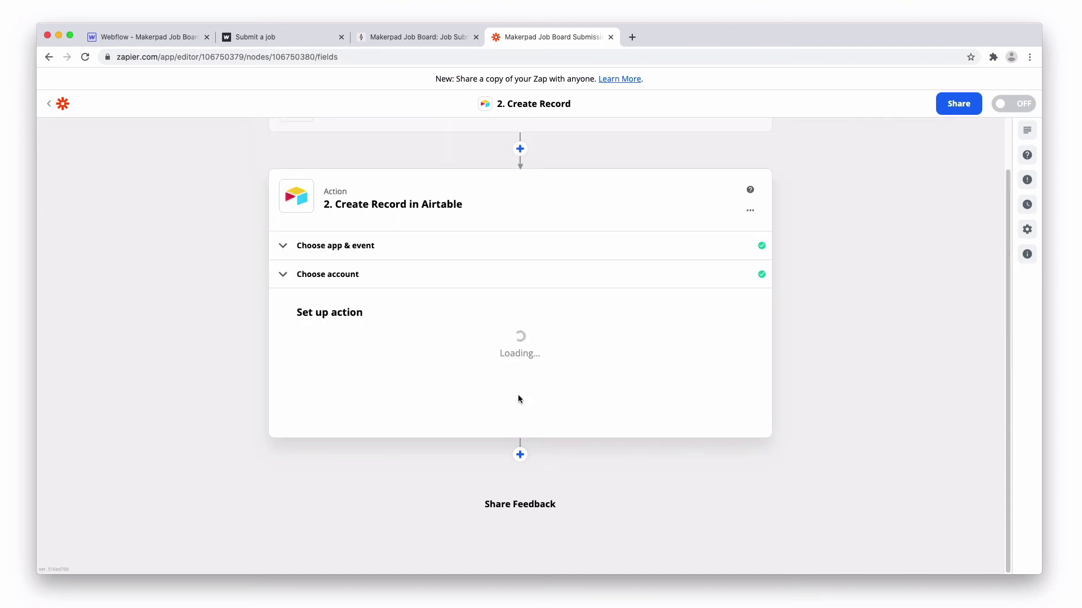
{"action": "scroll", "coordinate": [826, 445], "scroll_direction": "down", "scroll_amount": 3}
{"action": "left_click", "coordinate": [659, 473]}
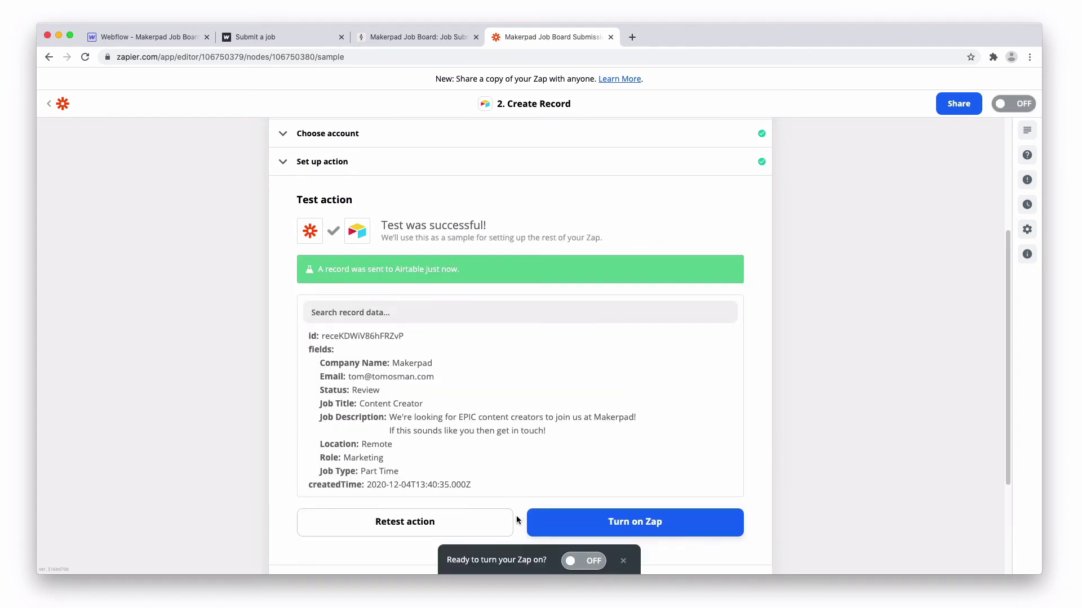
{"action": "left_click", "coordinate": [400, 37]}
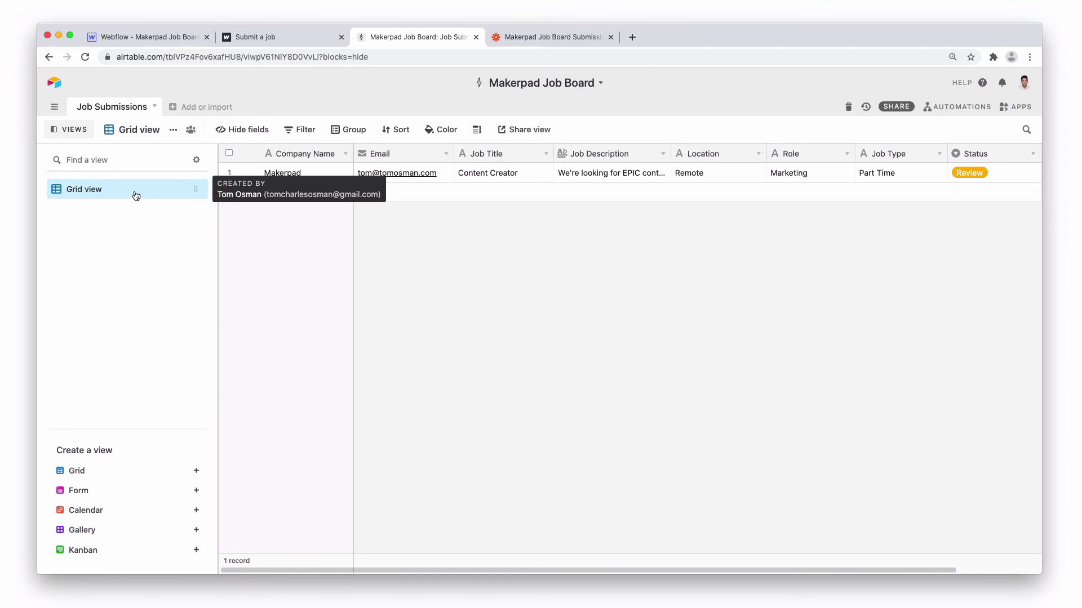
Step: Rename the current grid view to 'Needs Review'
{"action": "left_click", "coordinate": [173, 129]}
{"action": "left_click", "coordinate": [209, 151]}
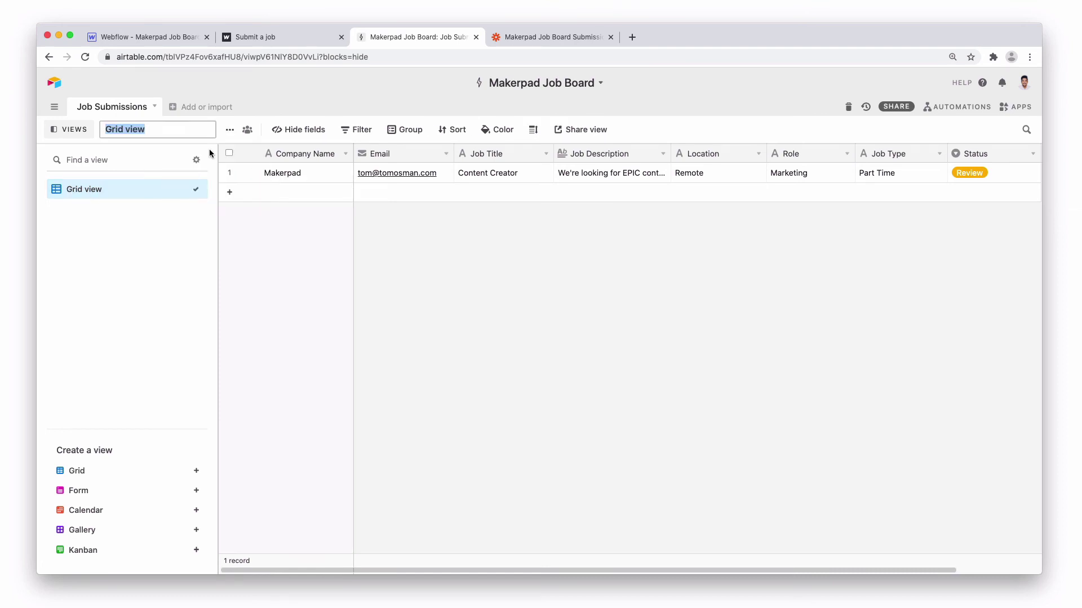
{"action": "type", "text": "Needs "}
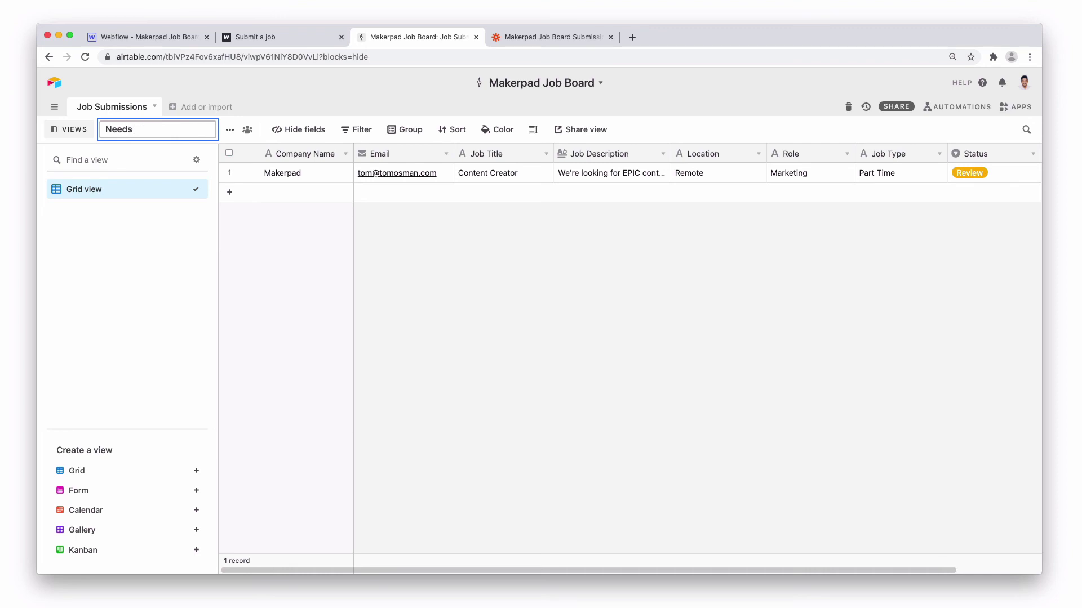
{"action": "type", "text": "Review"}
{"action": "key", "text": "Return"}
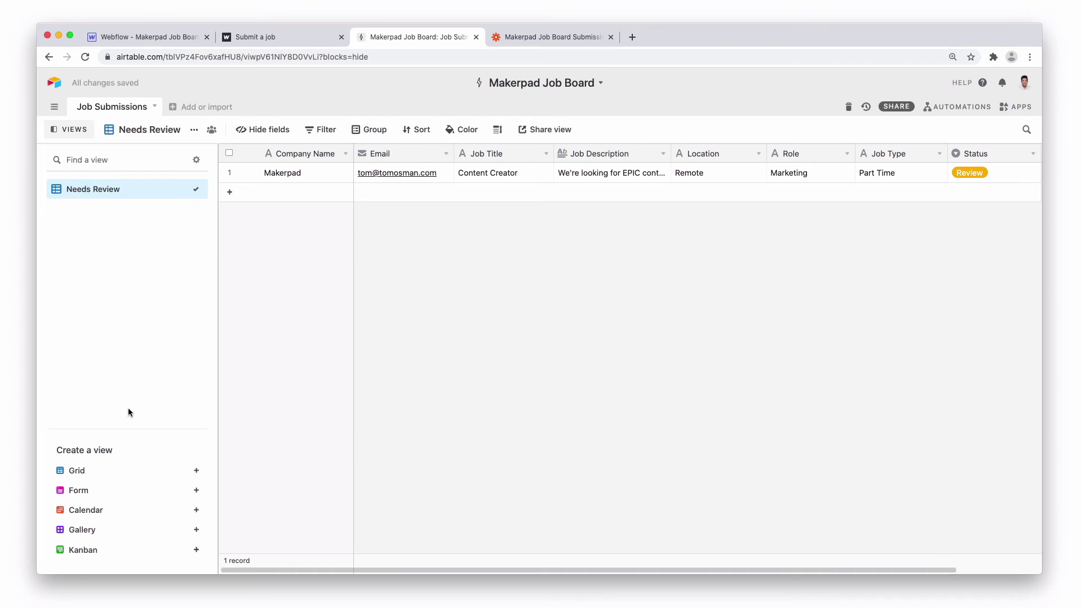
Step: Create a new grid view named 'Approved - Add to site'
{"action": "left_click", "coordinate": [130, 470]}
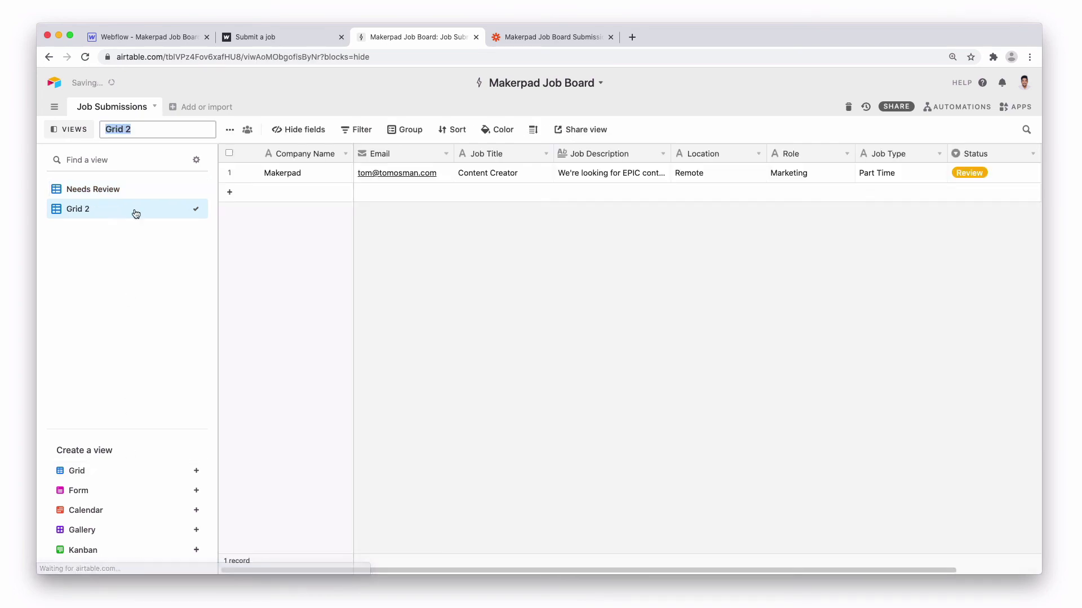
{"action": "type", "text": "Appr"}
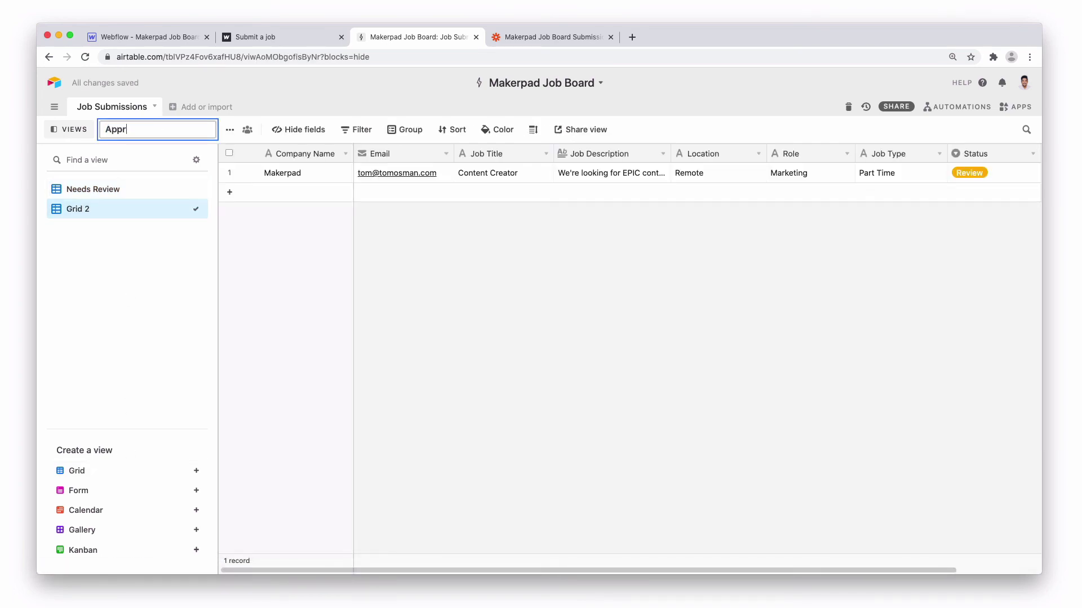
{"action": "type", "text": "oved - Add to s"}
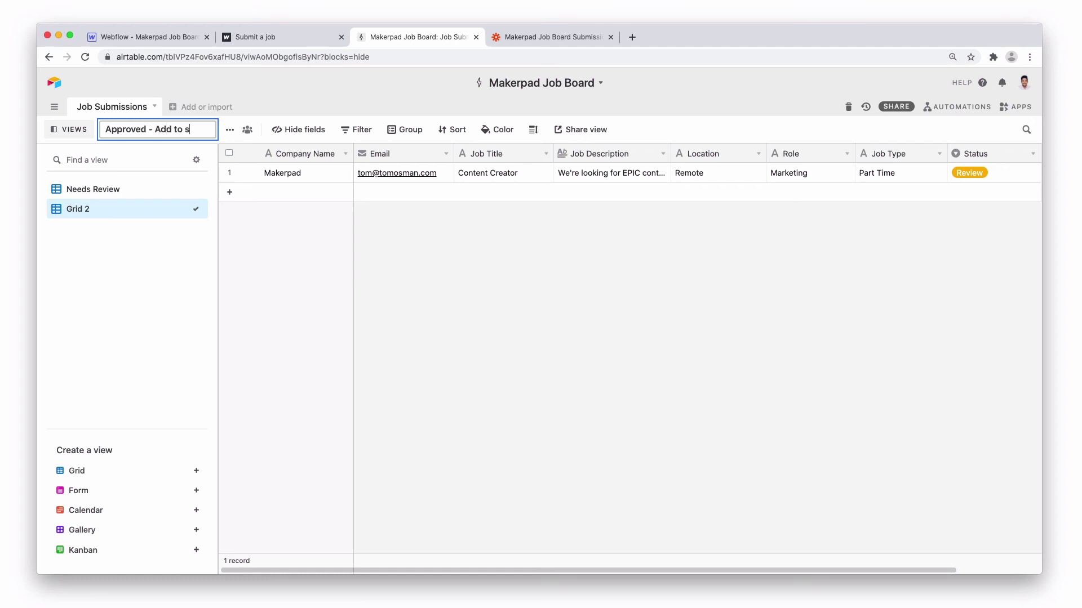
{"action": "type", "text": "ite"}
{"action": "key", "text": "Return"}
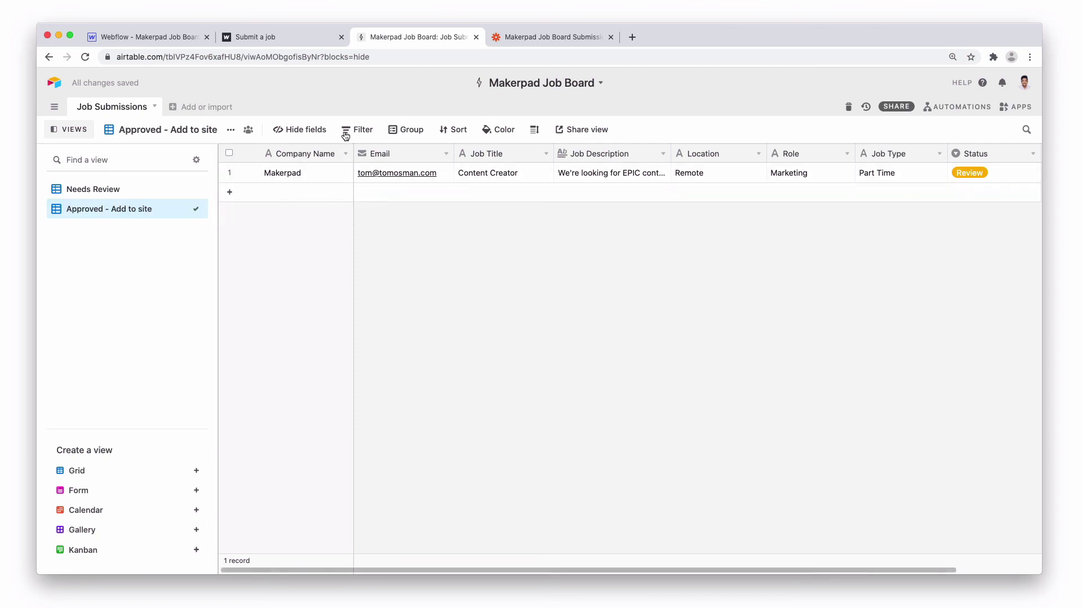
Step: Filter the Needs Review view to show only records with Status Review
{"action": "left_click", "coordinate": [128, 188]}
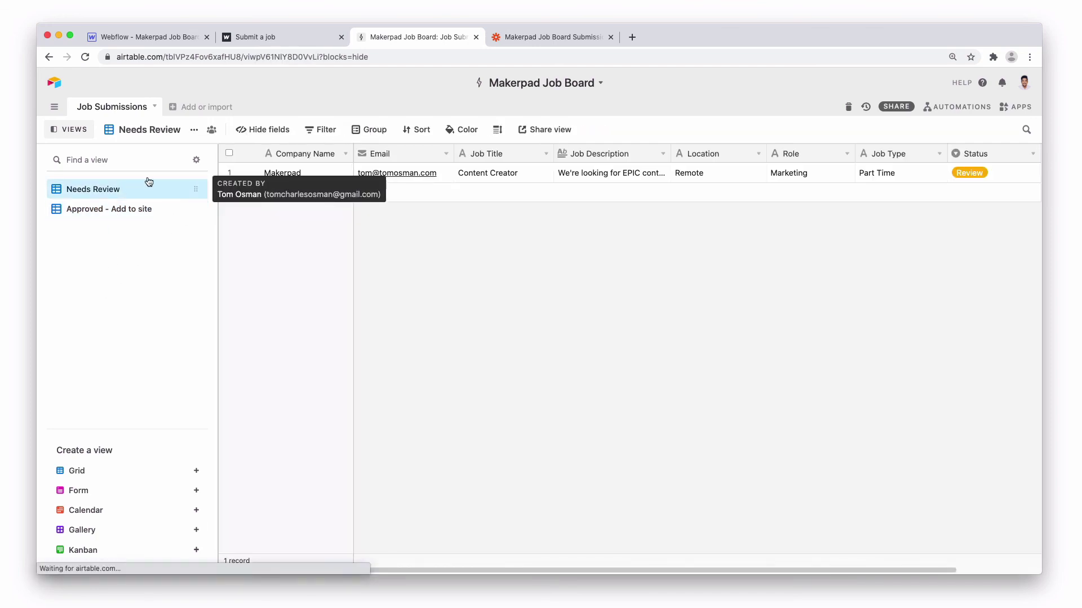
{"action": "left_click", "coordinate": [325, 131]}
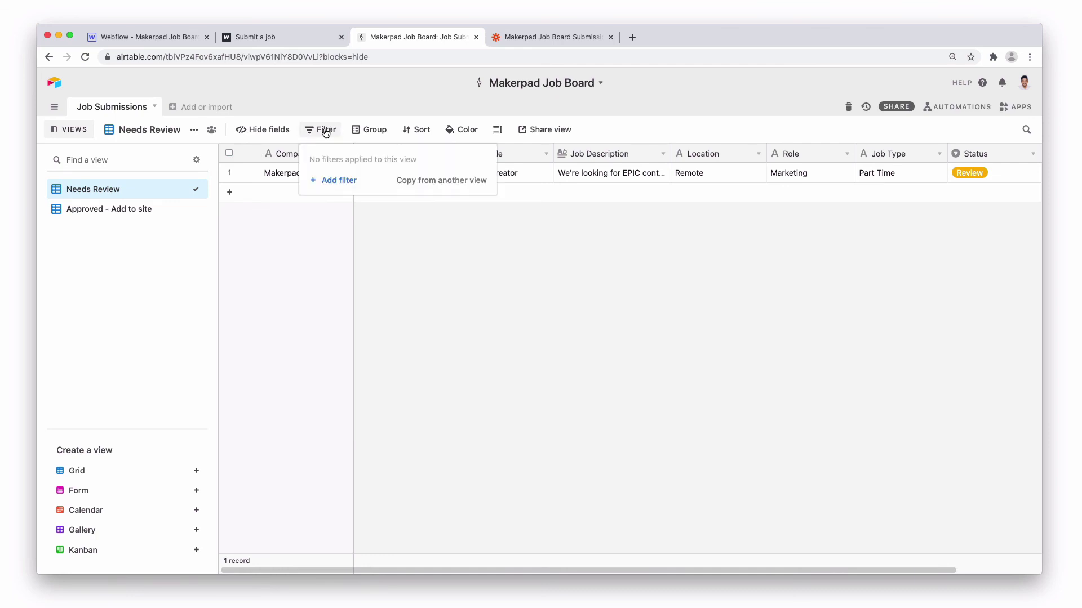
{"action": "left_click", "coordinate": [337, 179]}
{"action": "left_click", "coordinate": [374, 158]}
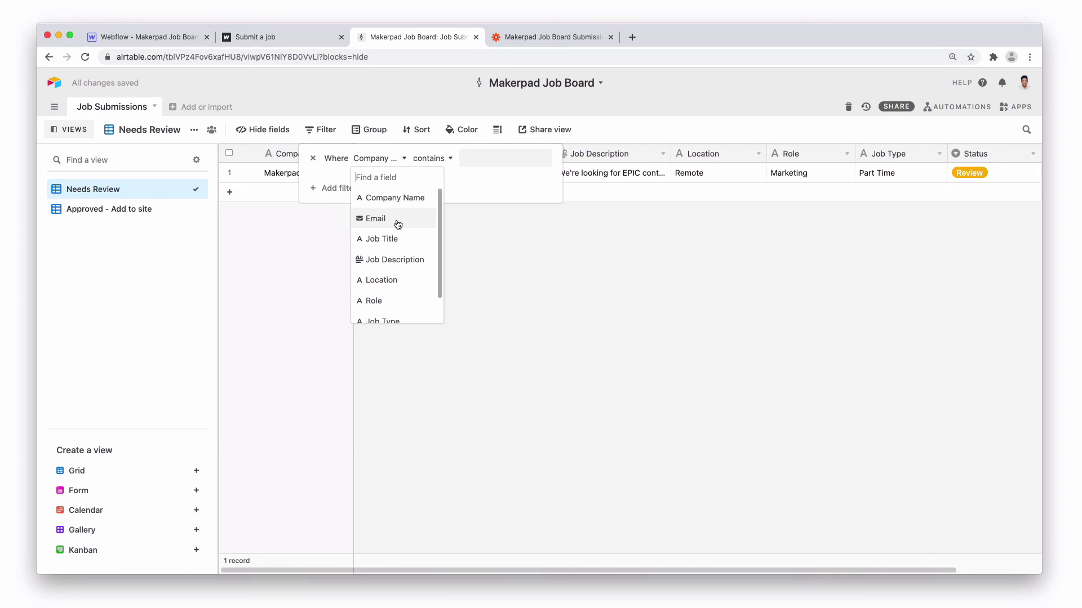
{"action": "scroll", "coordinate": [425, 302], "scroll_direction": "down", "scroll_amount": 2}
{"action": "left_click", "coordinate": [394, 279]}
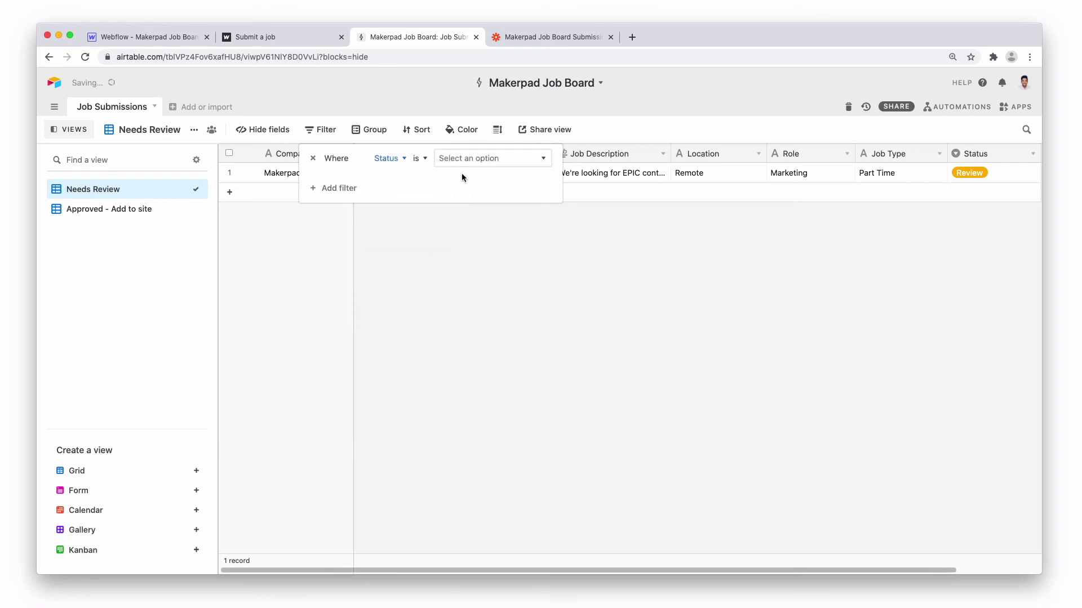
{"action": "left_click", "coordinate": [482, 157]}
{"action": "left_click", "coordinate": [454, 196]}
{"action": "left_click", "coordinate": [180, 230]}
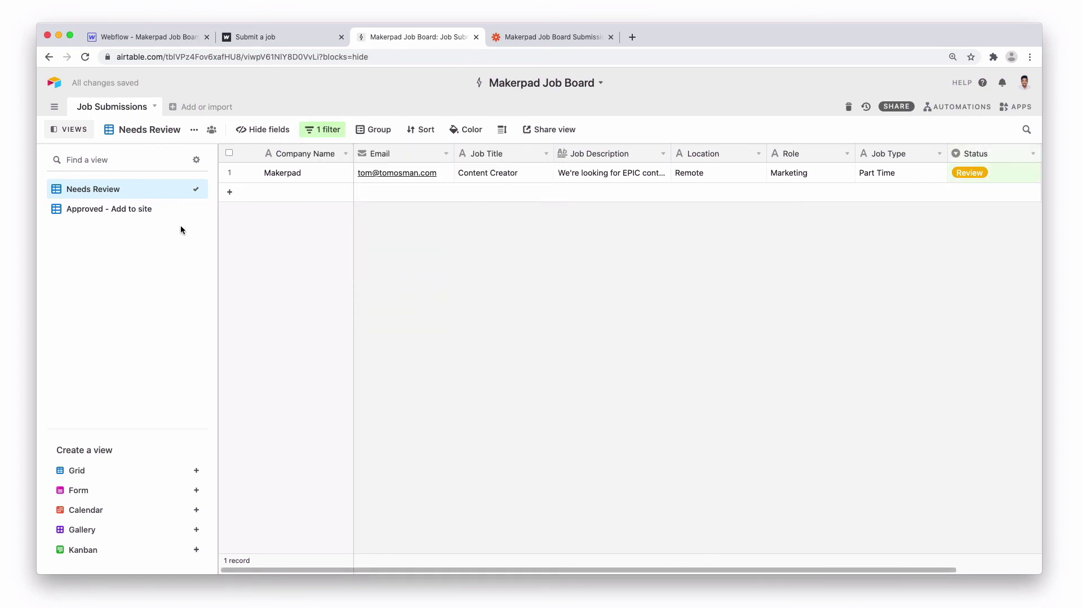
Step: Filter the Approved - Add to site view to show only records with Status Approved
{"action": "left_click", "coordinate": [118, 209]}
{"action": "left_click", "coordinate": [358, 131]}
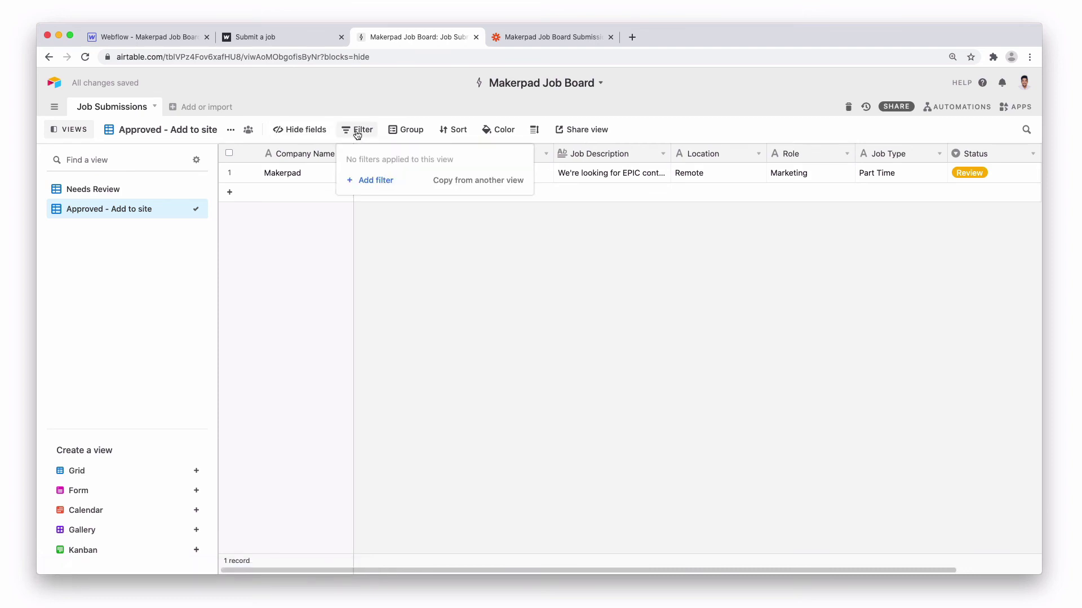
{"action": "left_click", "coordinate": [380, 180]}
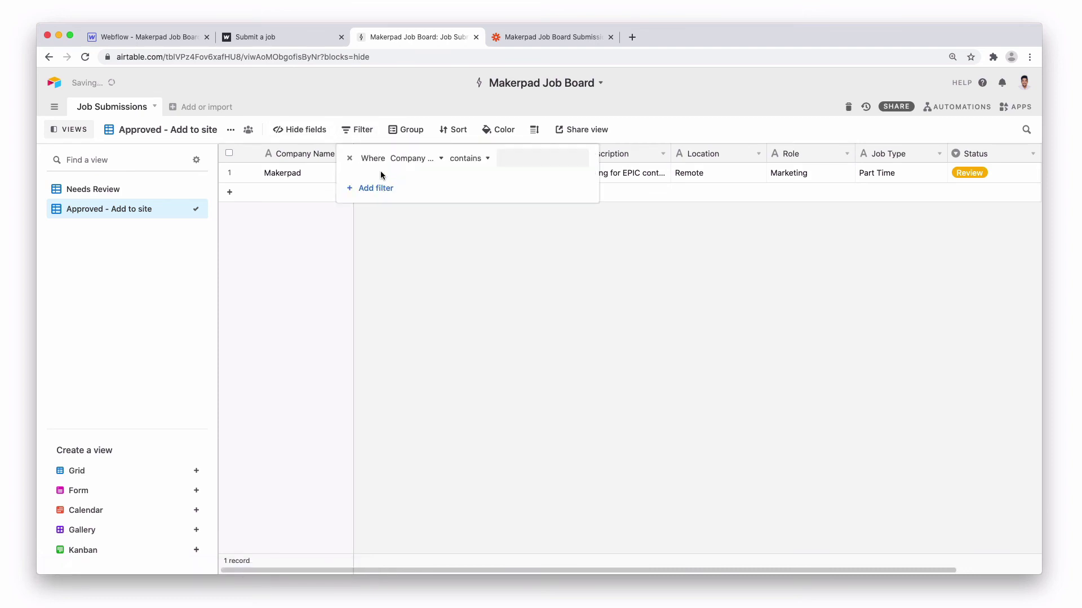
{"action": "left_click", "coordinate": [413, 158]}
{"action": "left_click", "coordinate": [432, 314]}
{"action": "left_click", "coordinate": [489, 162]}
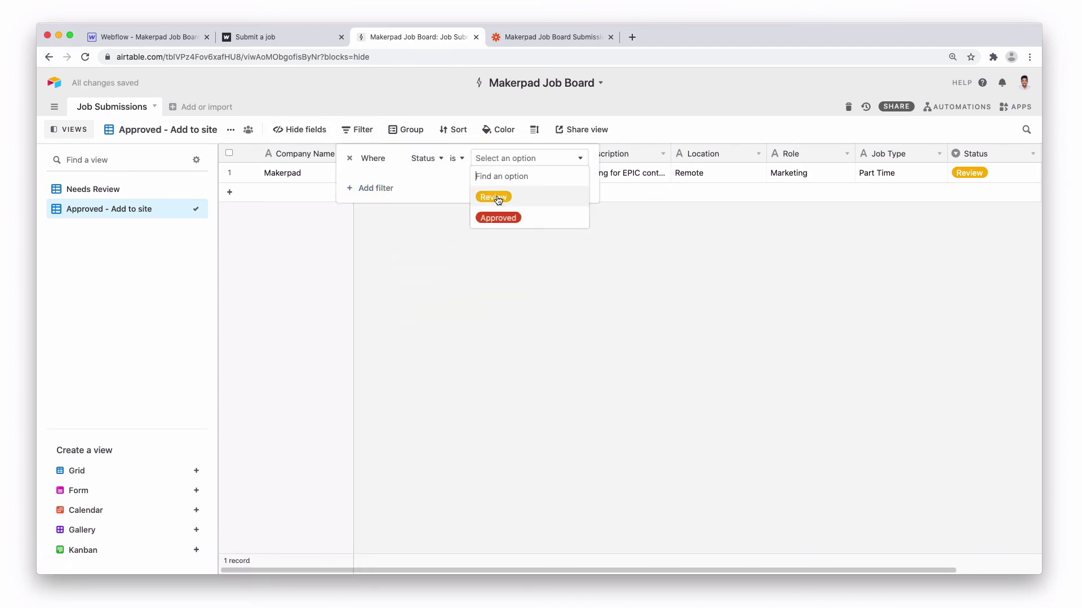
{"action": "left_click", "coordinate": [507, 217]}
{"action": "left_click", "coordinate": [518, 255]}
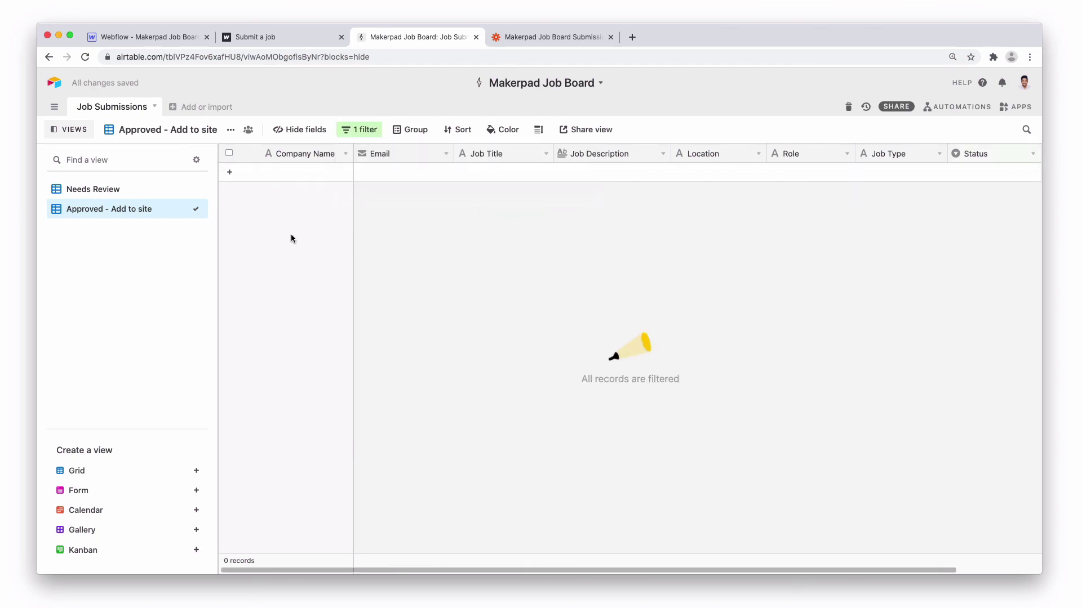
{"action": "left_click", "coordinate": [129, 197]}
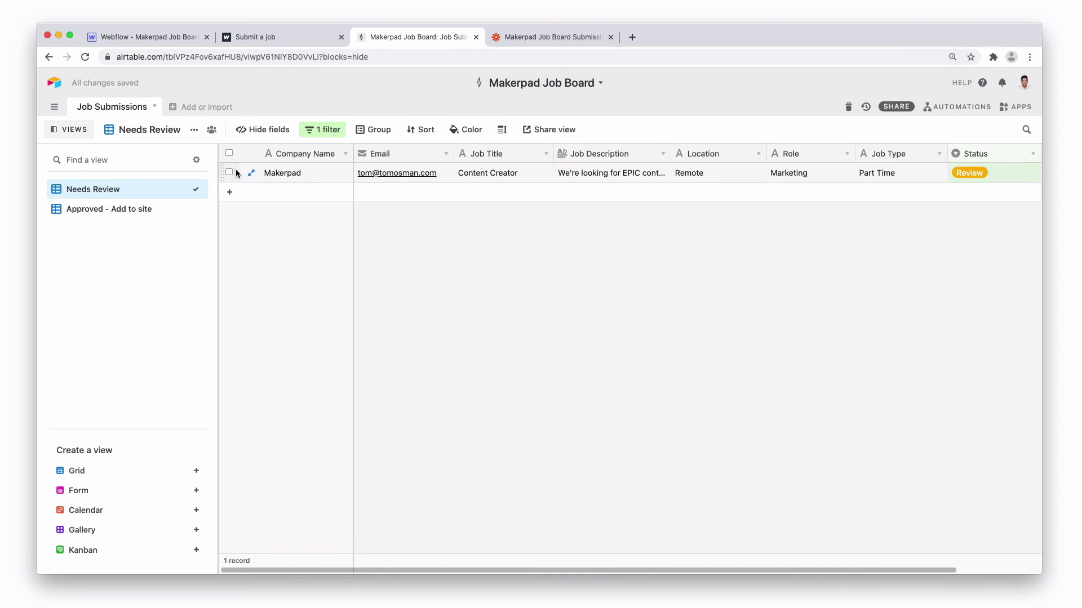
Step: Review the Makerpad record, set its Status to Approved, and check the Approved - Add to site view
{"action": "left_click", "coordinate": [252, 173]}
{"action": "scroll", "coordinate": [446, 350], "scroll_direction": "down", "scroll_amount": 2}
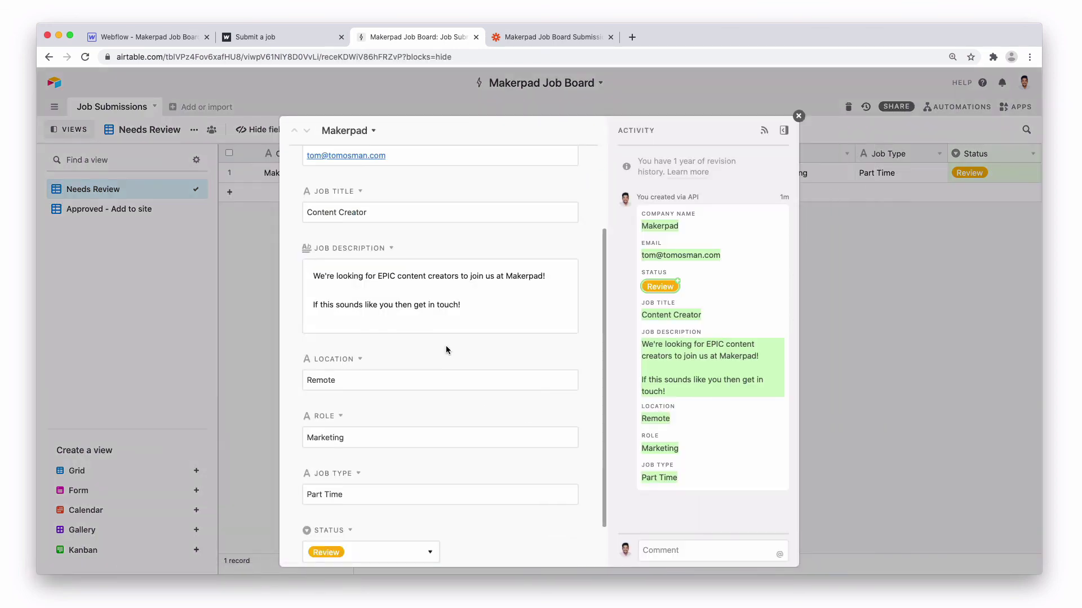
{"action": "scroll", "coordinate": [447, 349], "scroll_direction": "down", "scroll_amount": 2}
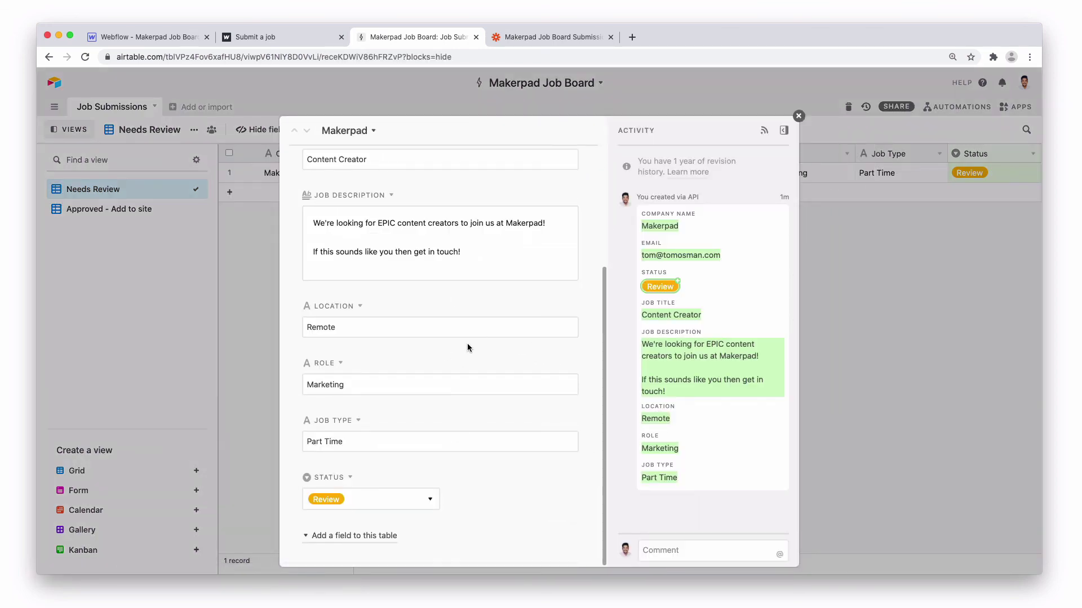
{"action": "scroll", "coordinate": [467, 348], "scroll_direction": "up", "scroll_amount": 5}
{"action": "left_click", "coordinate": [800, 116]}
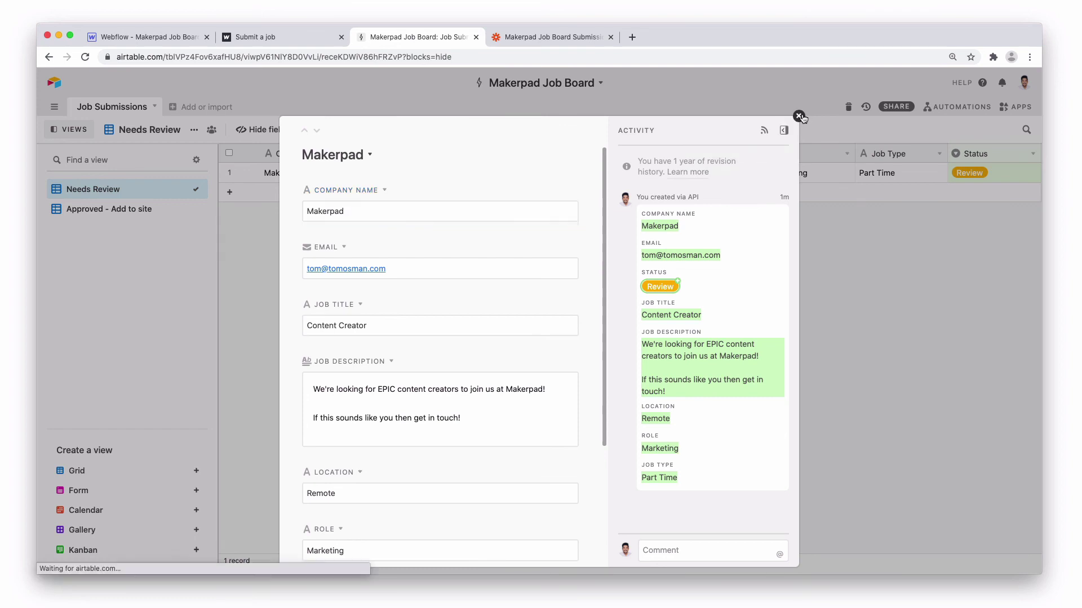
{"action": "left_click", "coordinate": [1000, 171]}
{"action": "left_click", "coordinate": [998, 175]}
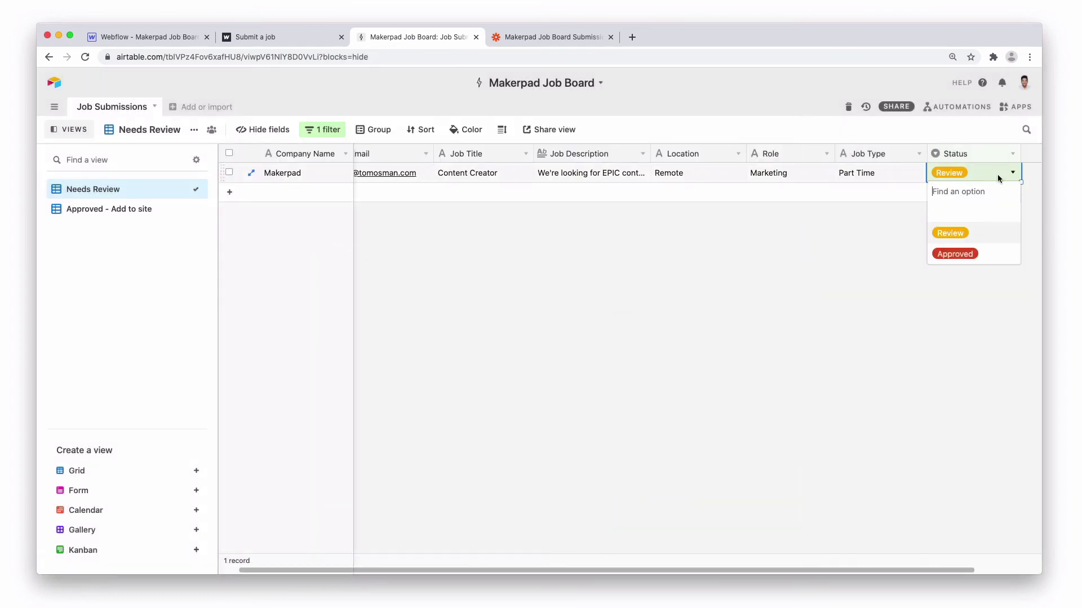
{"action": "left_click", "coordinate": [977, 255]}
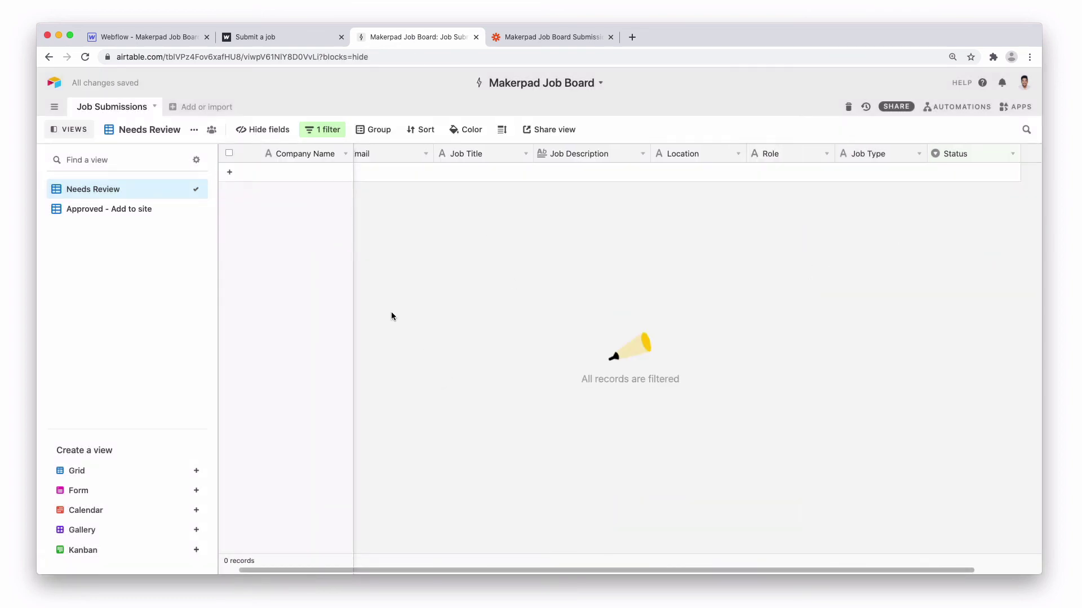
{"action": "left_click", "coordinate": [135, 209]}
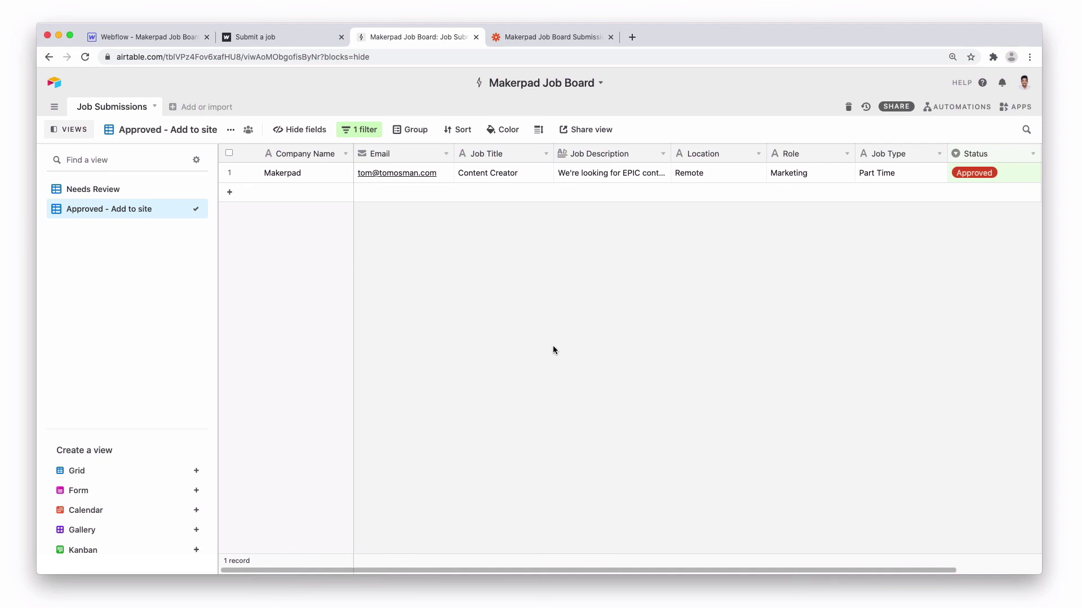
Step: Check the Submit a job thank-you page, then return to the Webflow designer
{"action": "left_click", "coordinate": [286, 40]}
{"action": "left_click", "coordinate": [169, 34]}
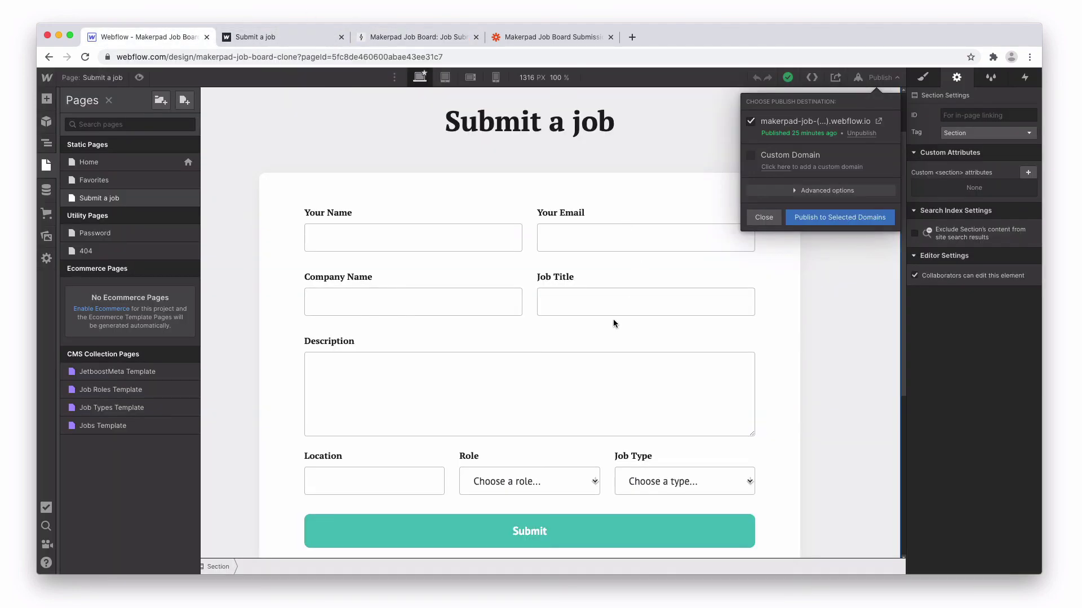